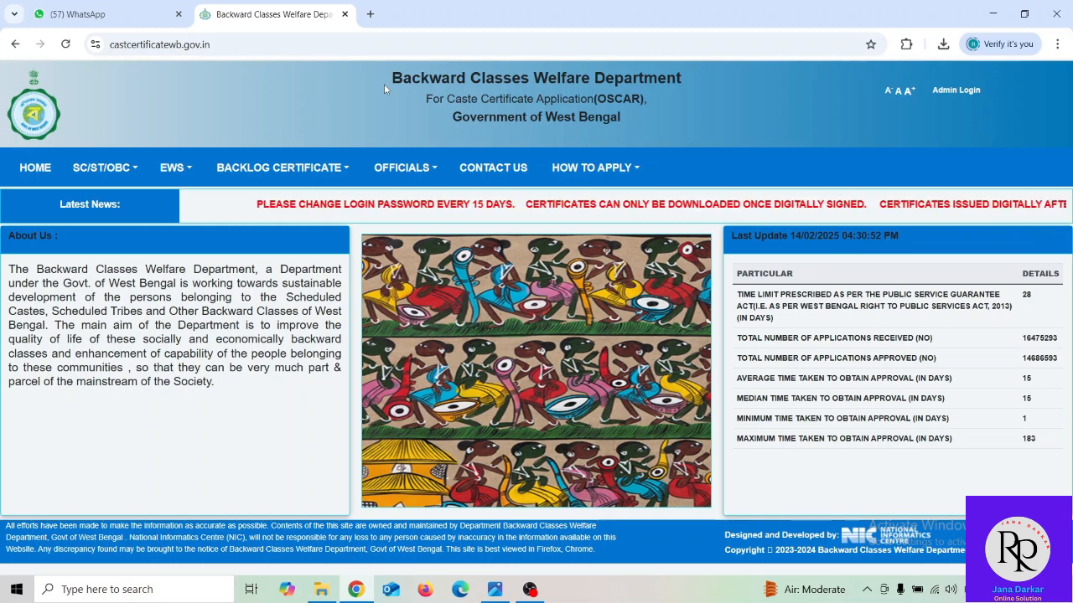
- Choose Apply for SC/ST/OBC from the SC/ST/OBC menu to get a blank application form
left_click(114, 166)
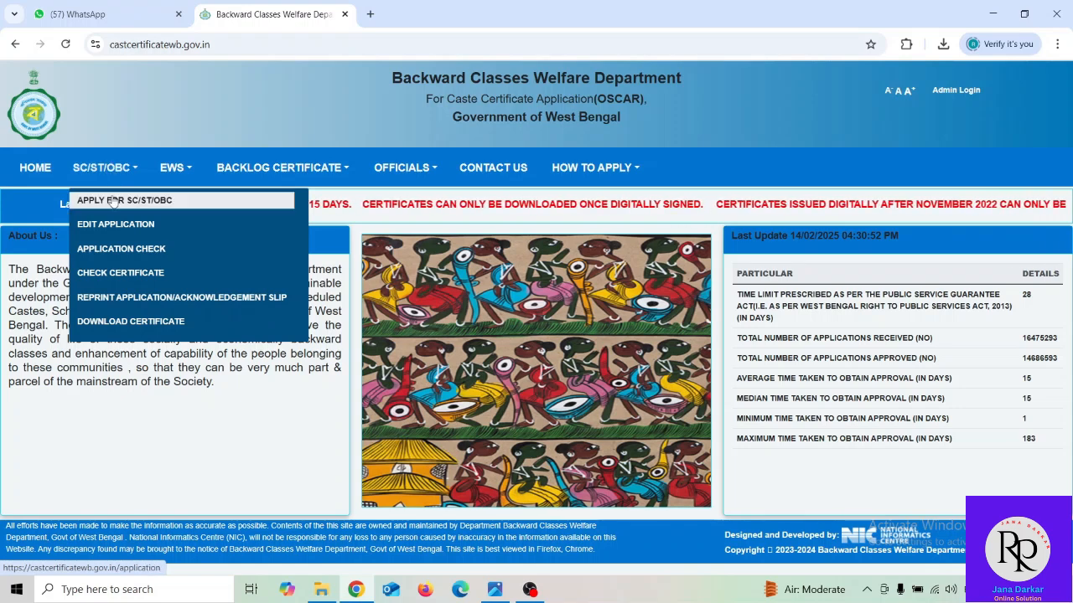
left_click(113, 202)
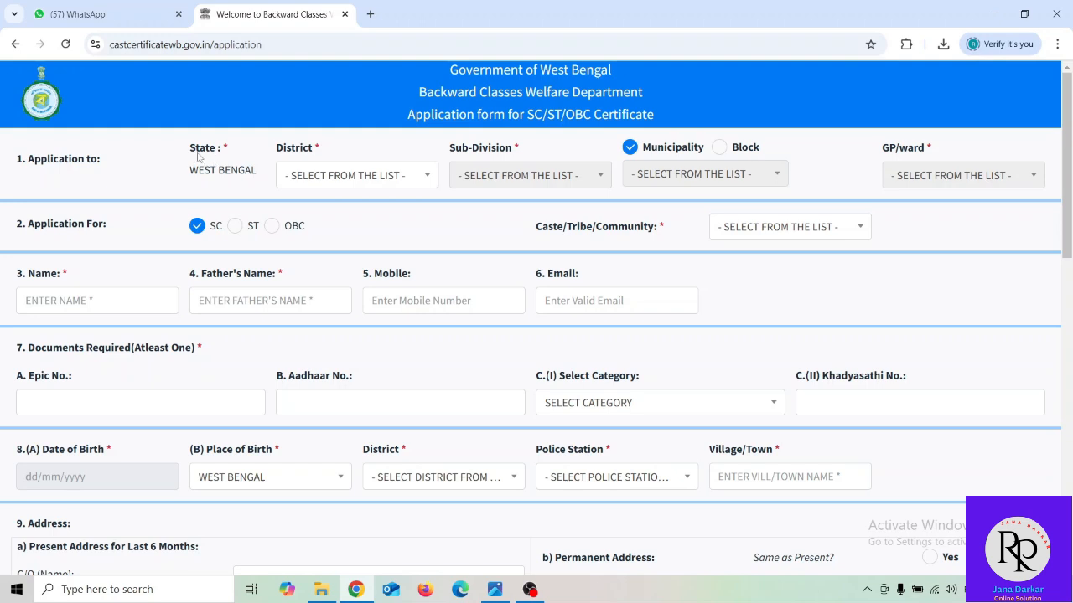
- Choose MALDAH as the district and MALDAH(SADAR) as the sub-division
left_click_drag(191, 171, 258, 171)
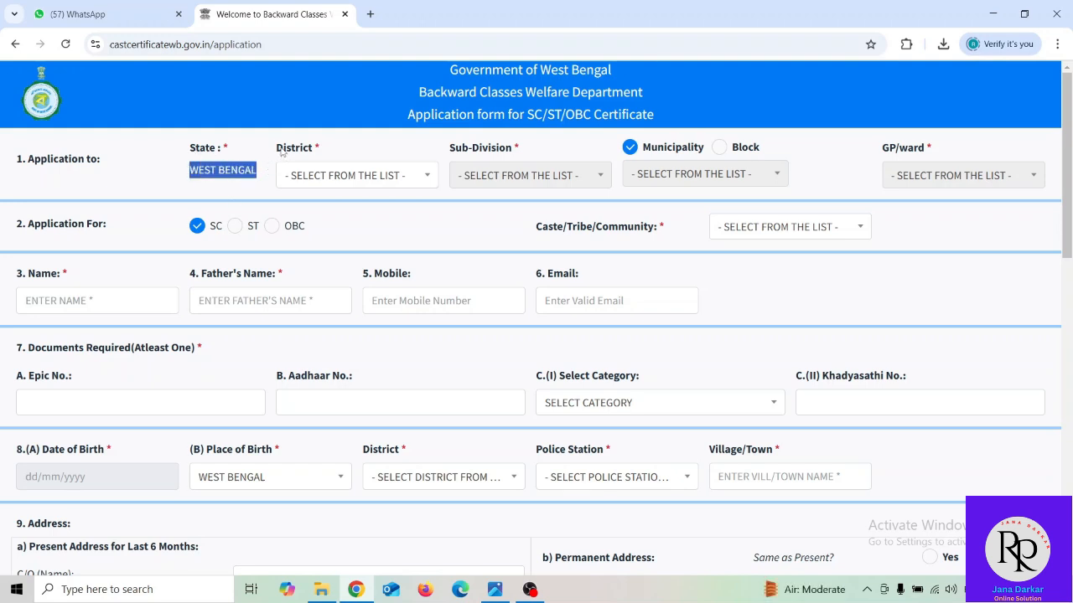
left_click(307, 177)
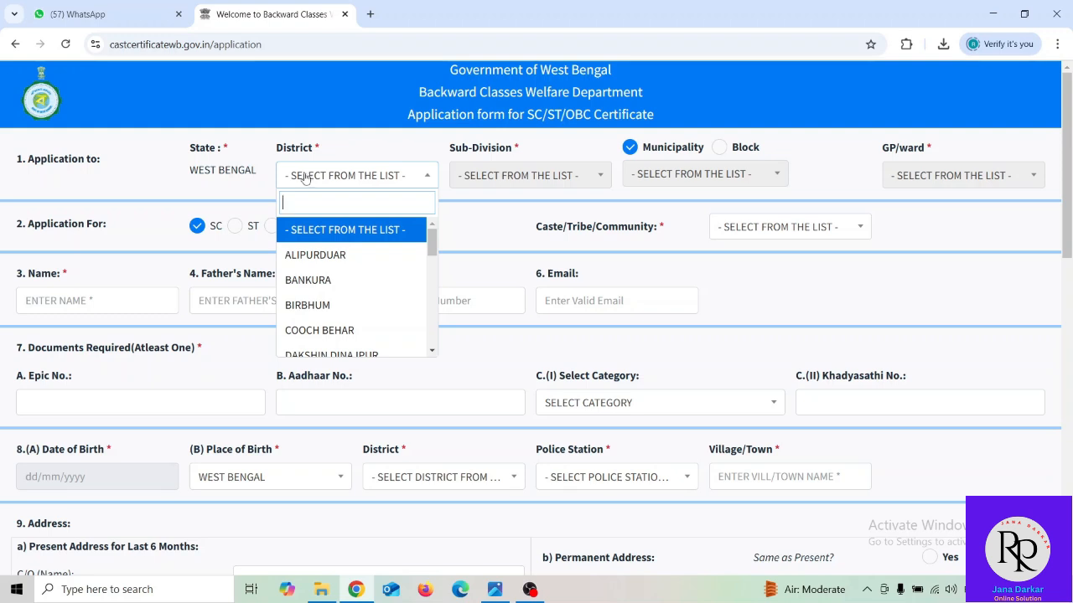
scroll(343, 285, "down", 1)
scroll(343, 287, "down", 2)
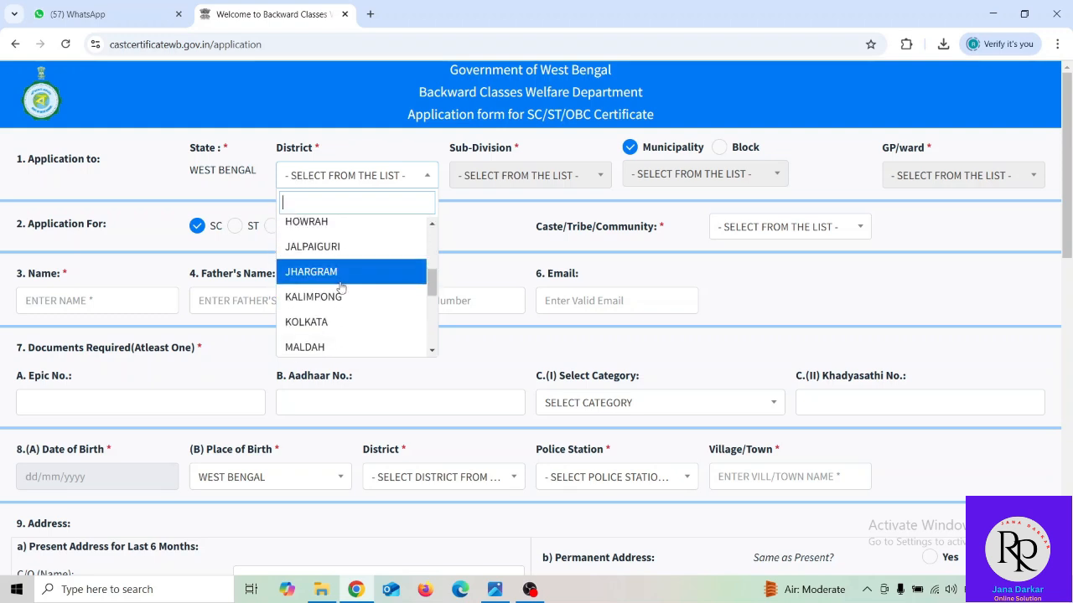
left_click(339, 347)
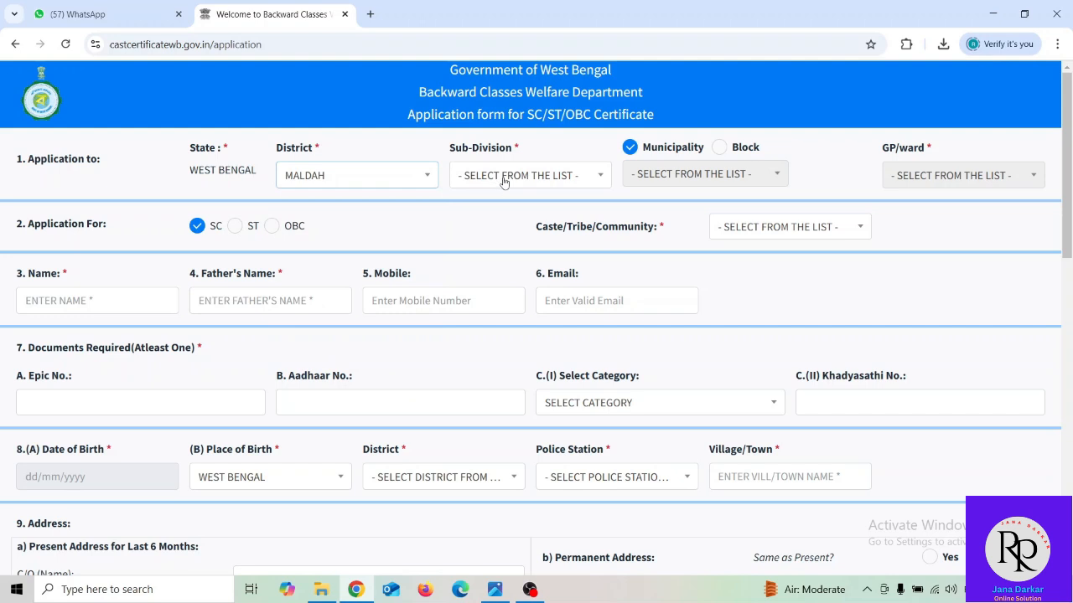
left_click(503, 177)
left_click(500, 284)
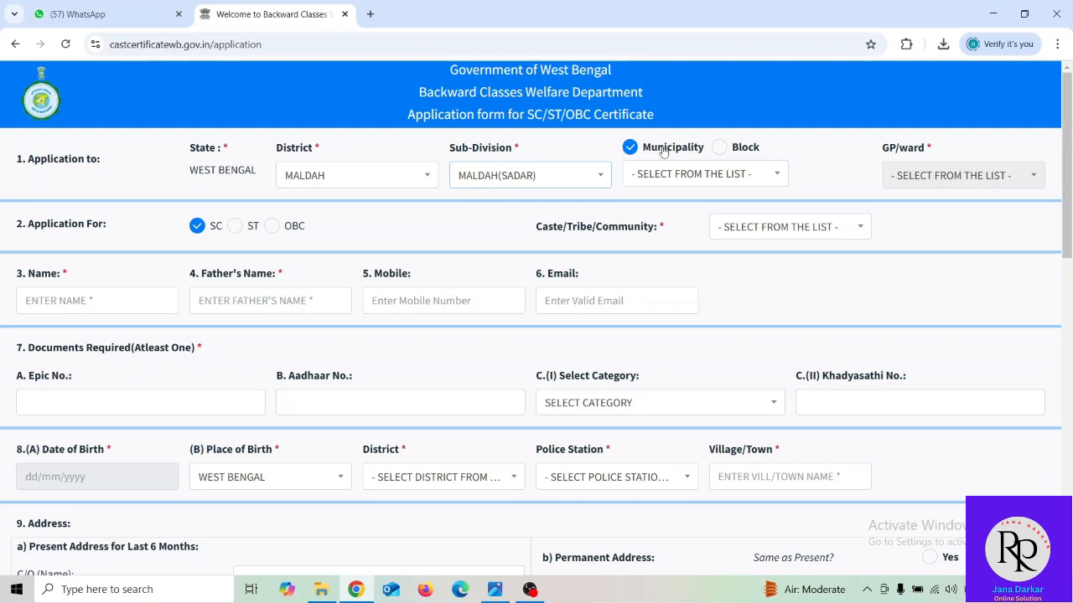
- Apply under a block, choosing HABIBPUR block and BULBULCHANDI GP/ward
left_click(719, 147)
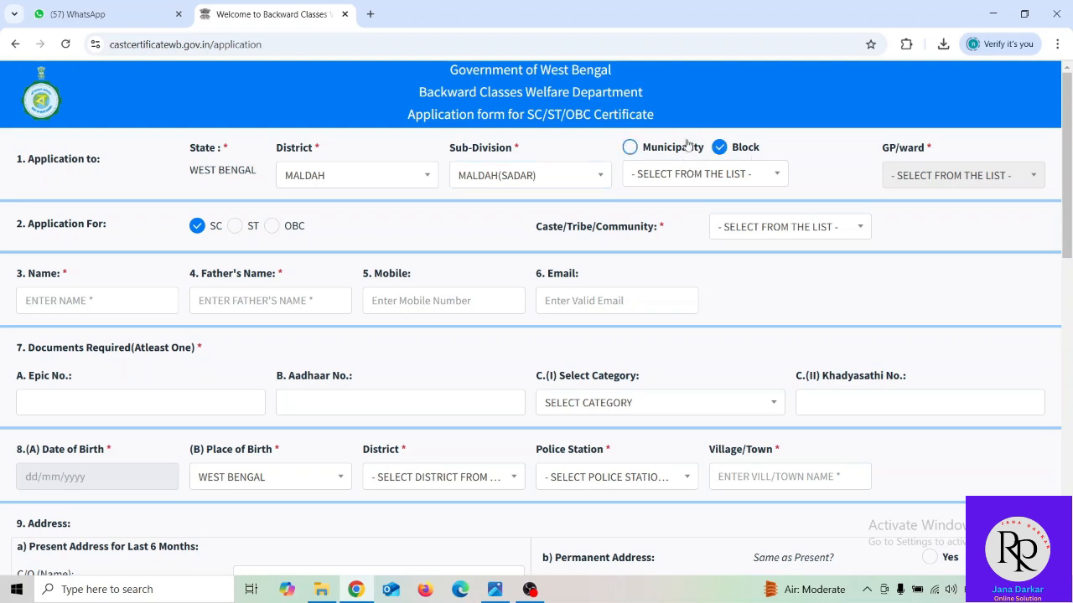
left_click(736, 174)
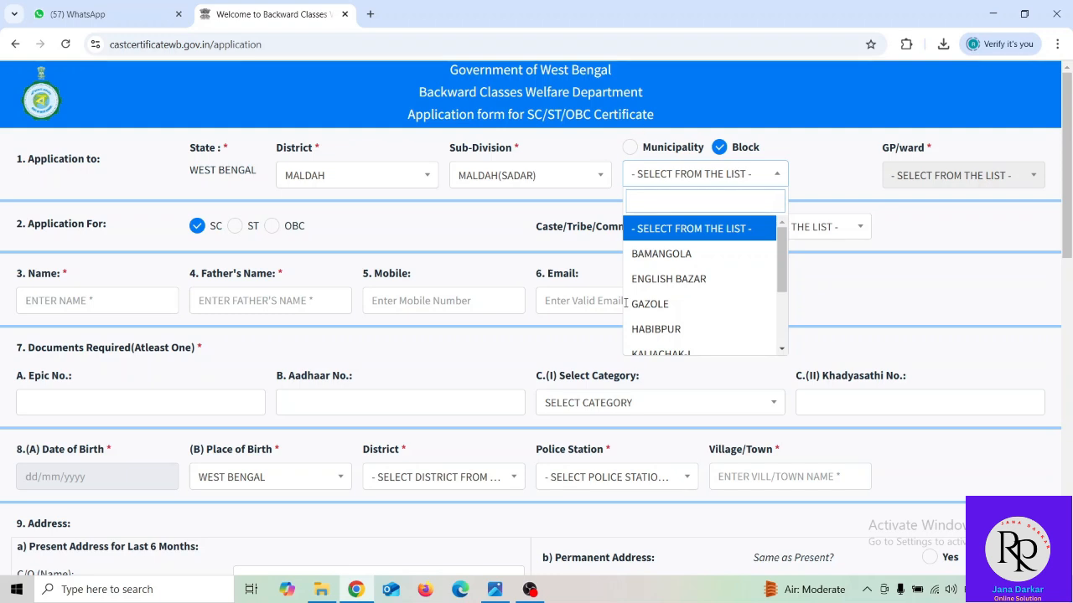
left_click(664, 328)
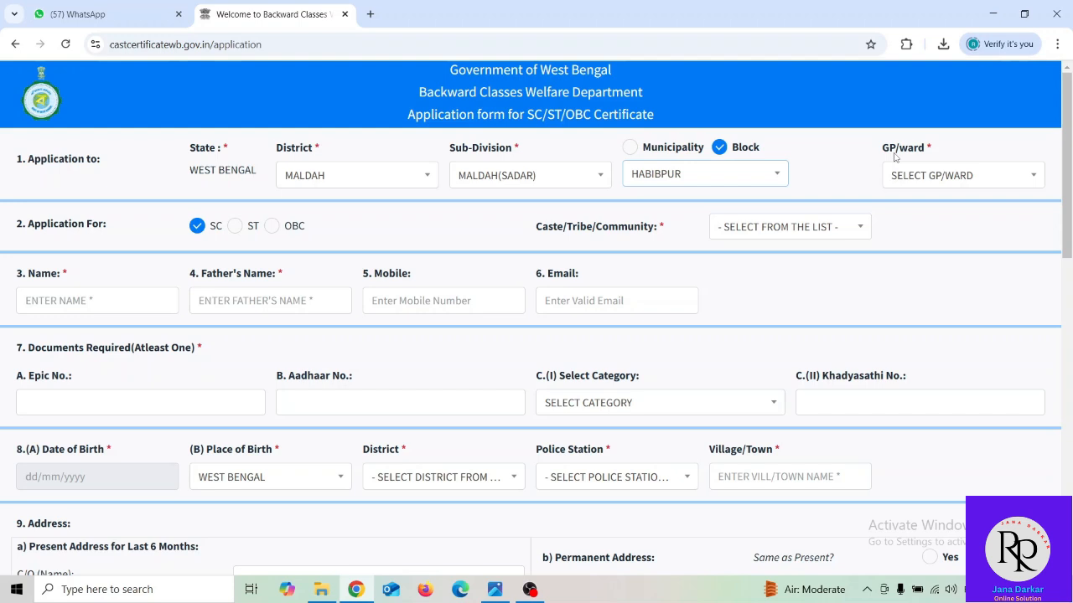
left_click(933, 177)
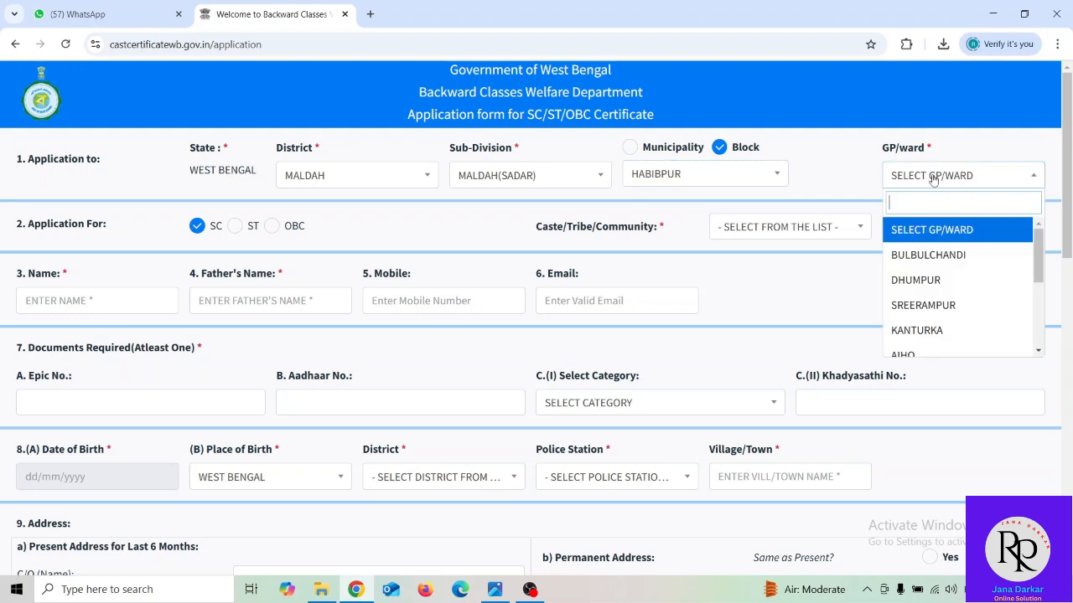
left_click(928, 260)
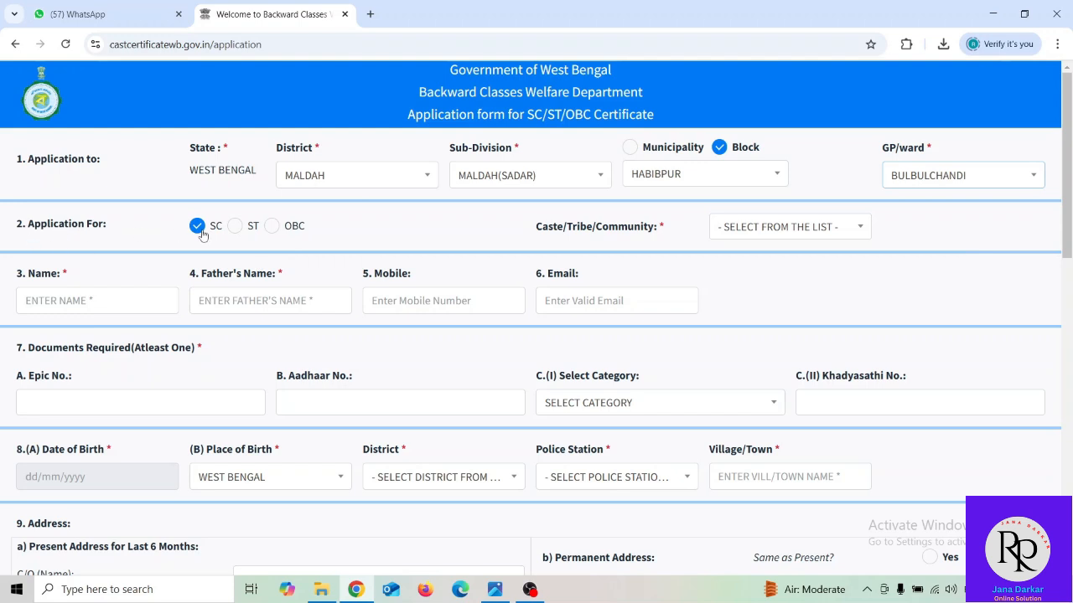
- Leave the application type on SC and pick NAMASUDRA as the Caste/Tribe/Community
left_click(272, 226)
left_click(235, 226)
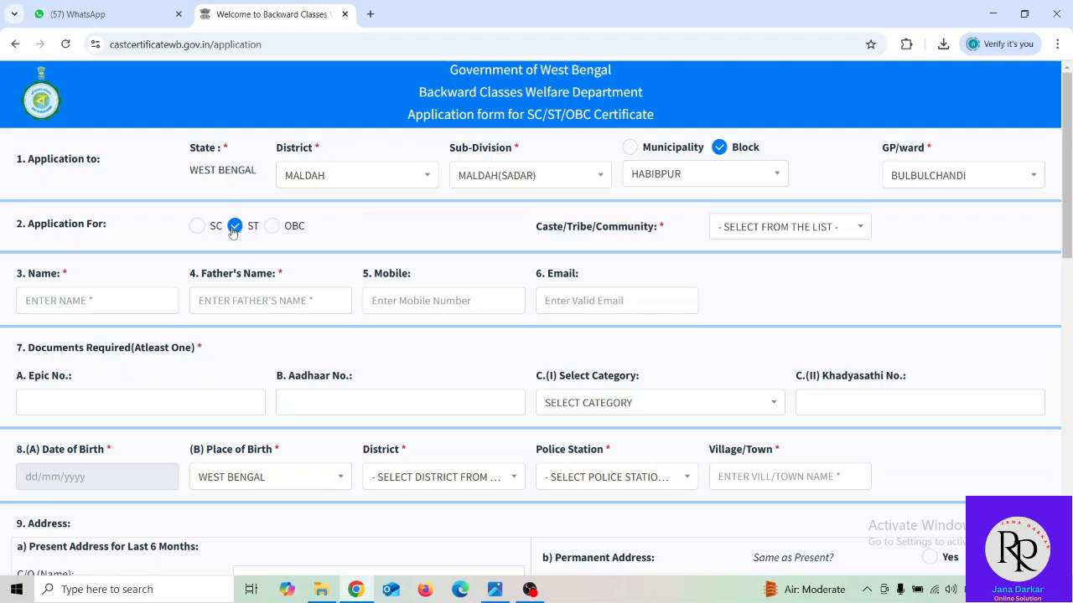
left_click(196, 227)
left_click(802, 233)
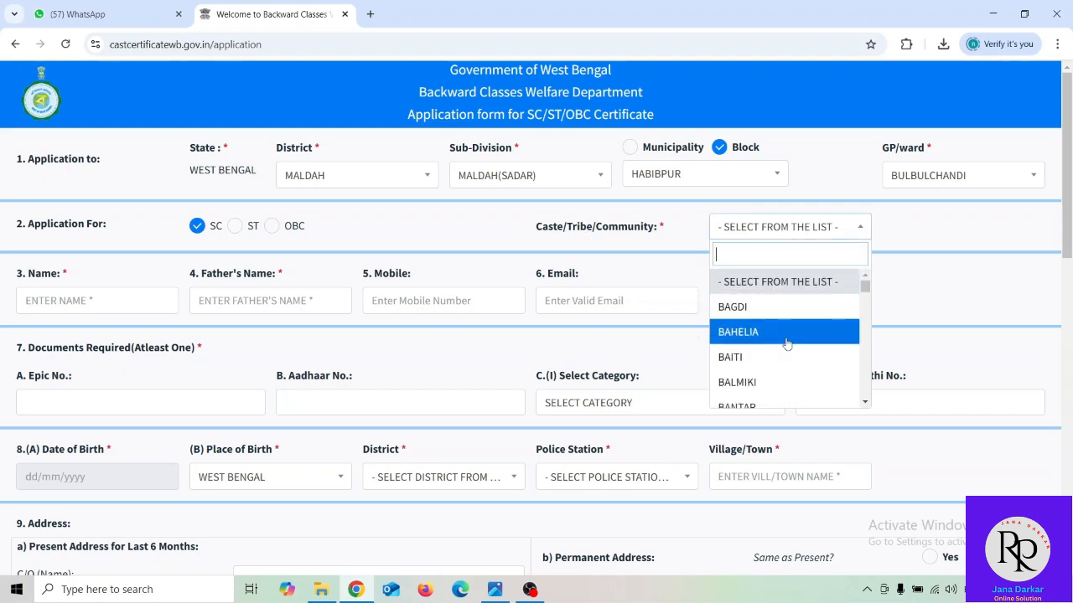
scroll(787, 344, "down", 3)
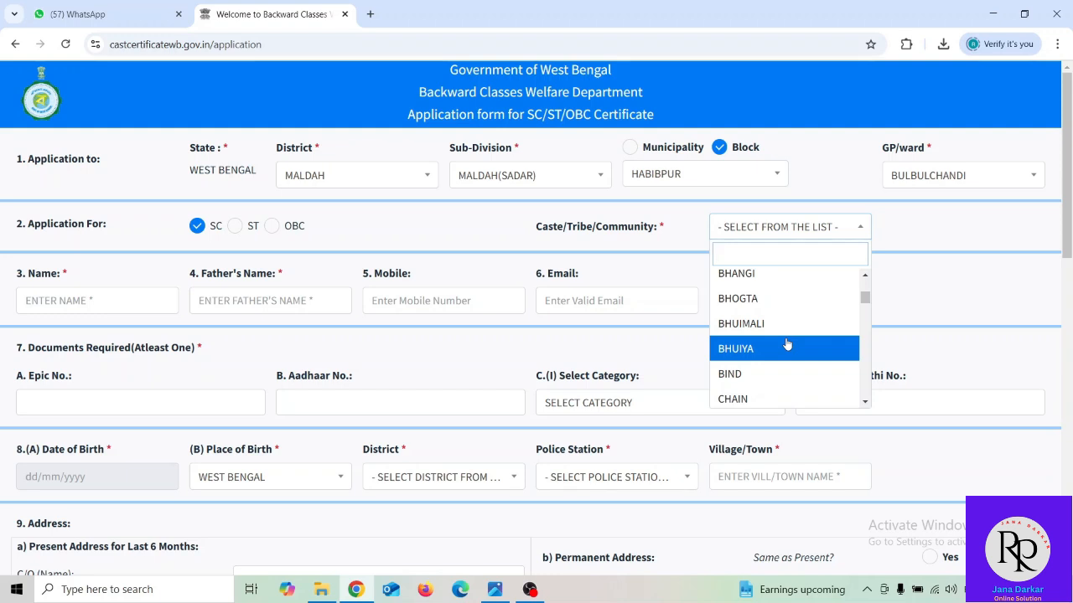
scroll(786, 343, "down", 3)
scroll(787, 343, "down", 3)
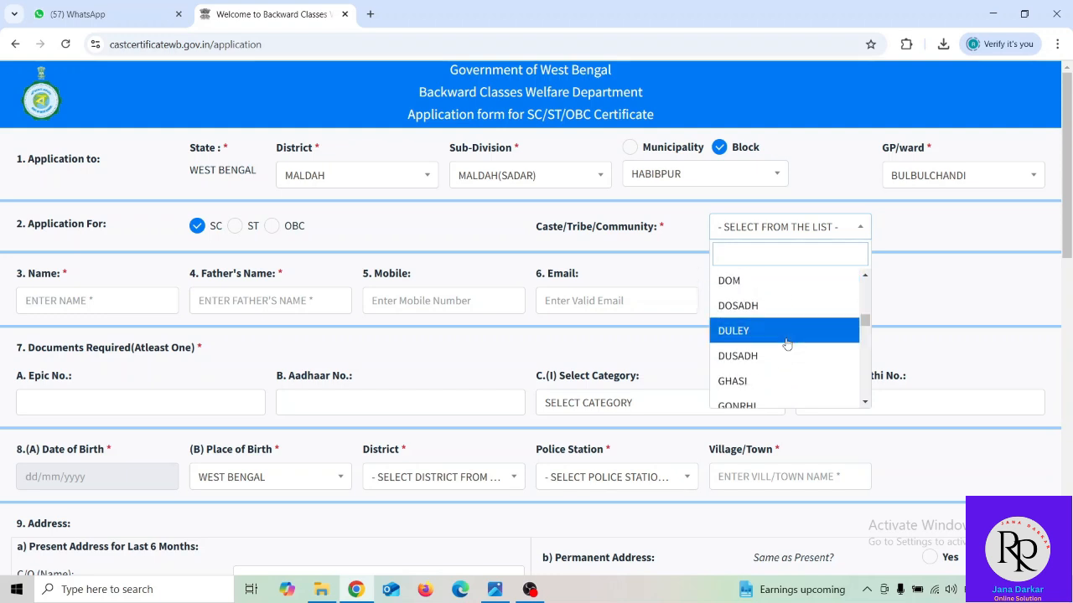
scroll(787, 343, "down", 3)
scroll(787, 343, "down", 3)
scroll(787, 343, "down", 3)
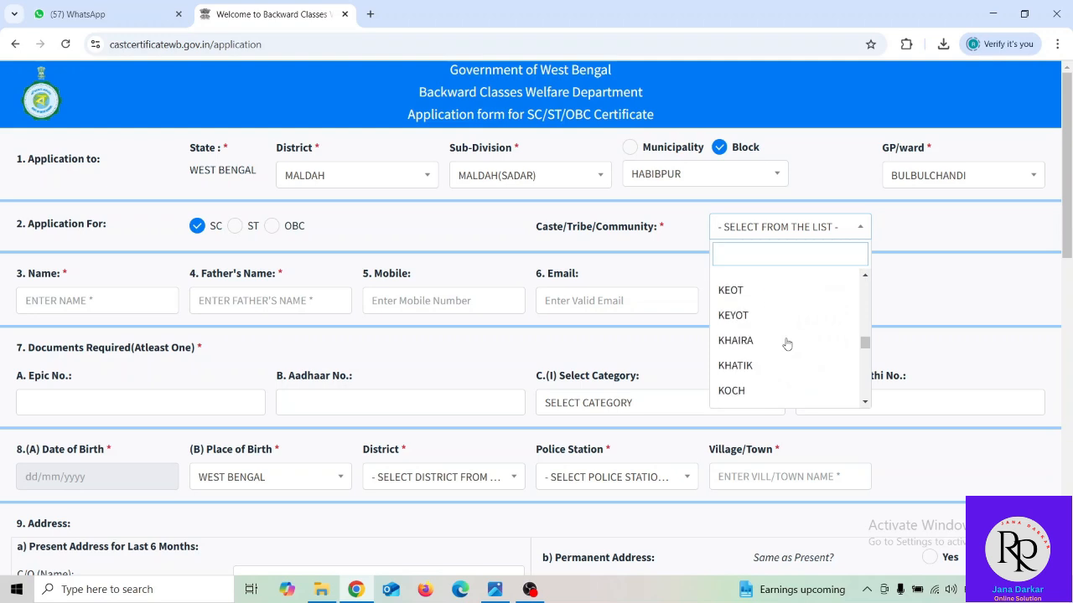
scroll(787, 343, "down", 5)
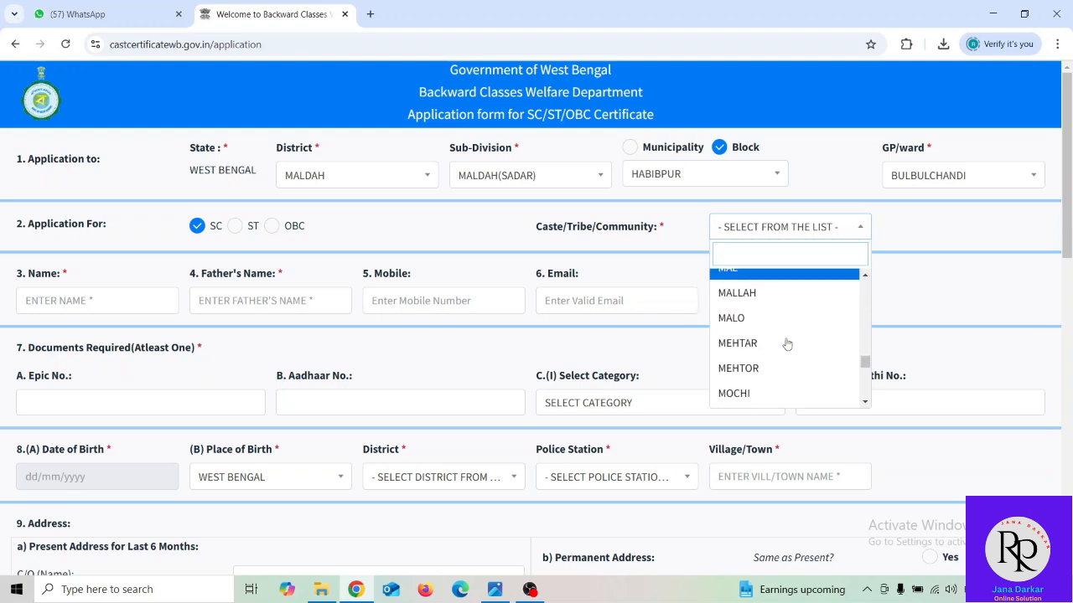
scroll(787, 344, "down", 5)
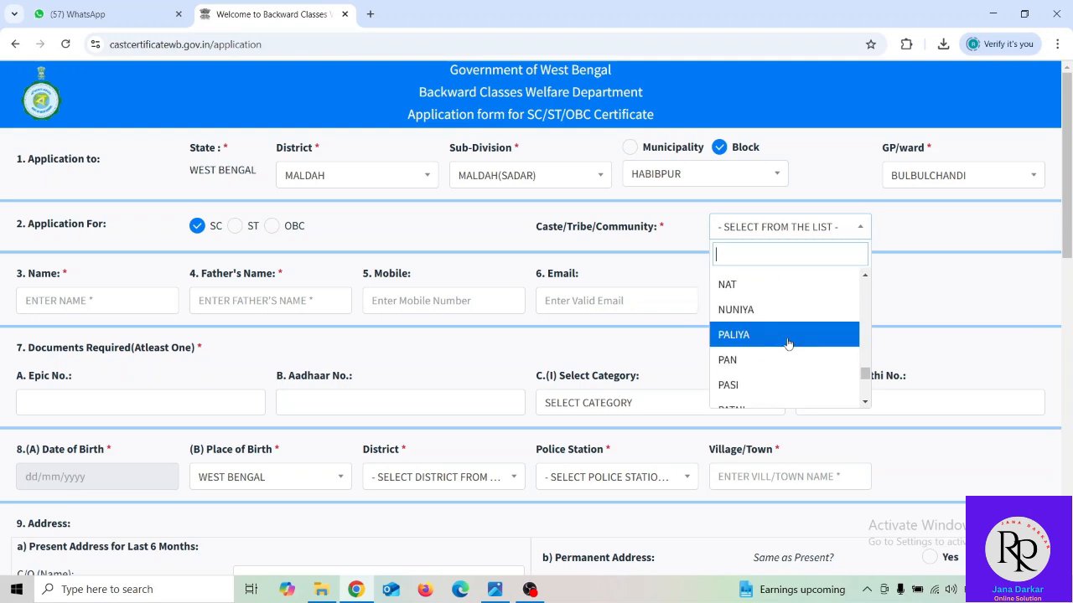
scroll(788, 343, "up", 1)
left_click(787, 332)
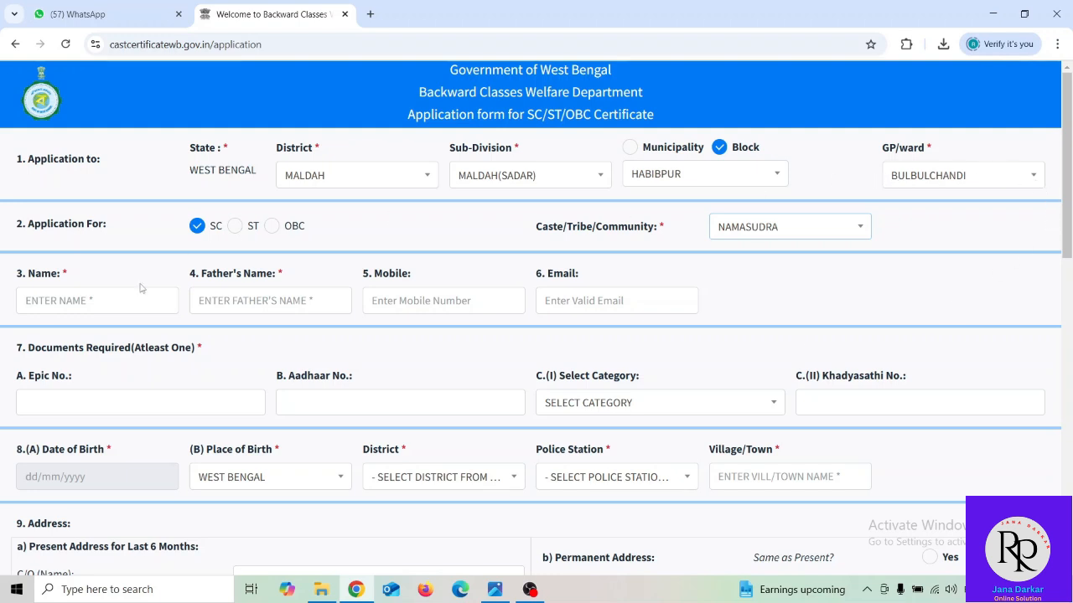
- Enter the applicant's name and the father's name, correcting a typo in the father's name
left_click(66, 302)
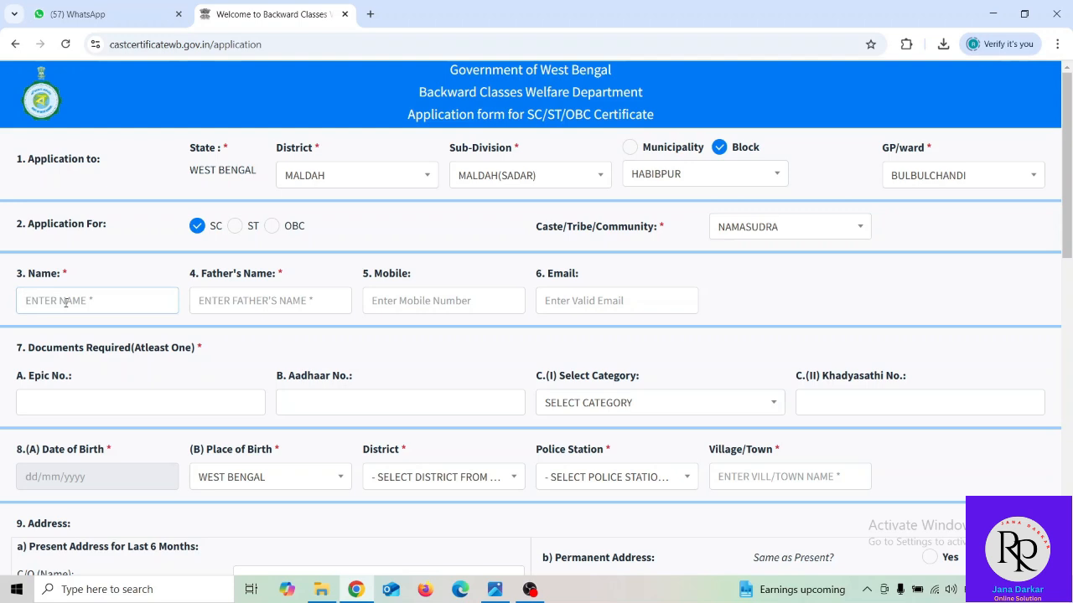
left_click(231, 300)
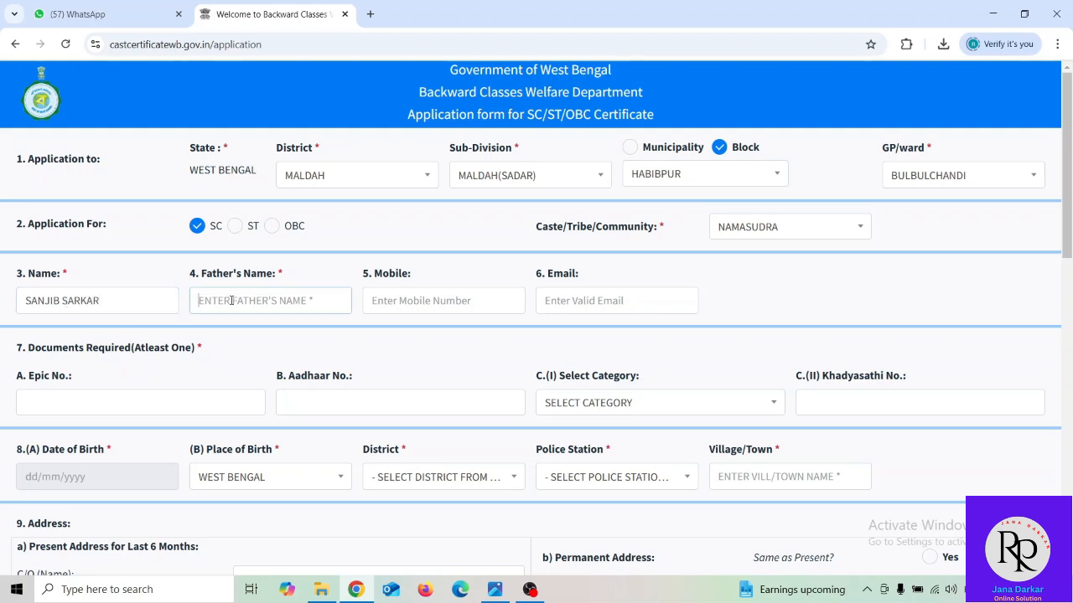
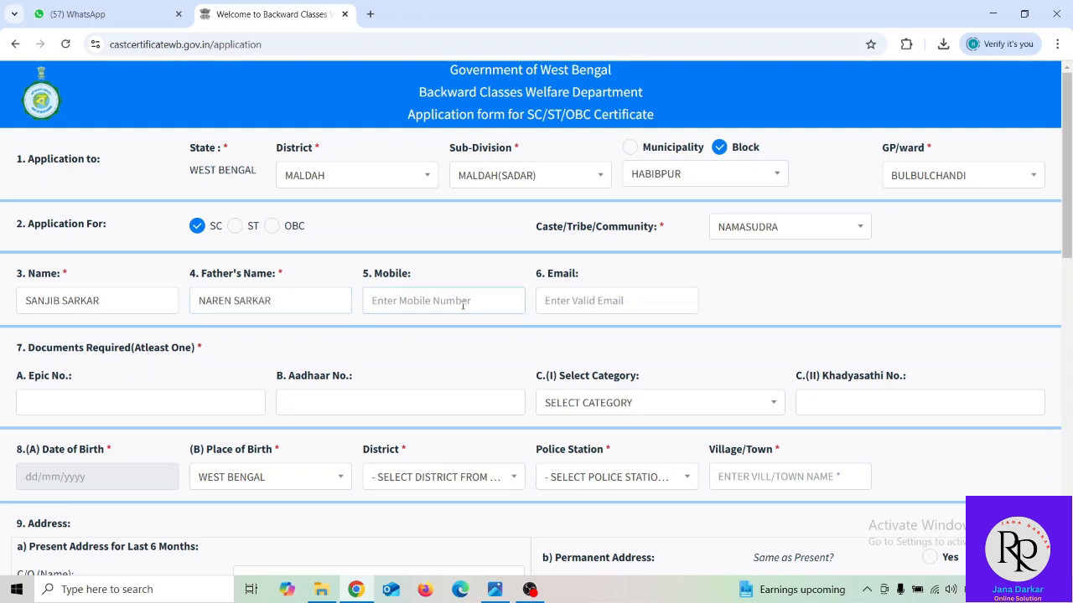
- Type the applicant's mobile number, leaving the email field blank
left_click(585, 303)
left_click(447, 300)
left_click(589, 300)
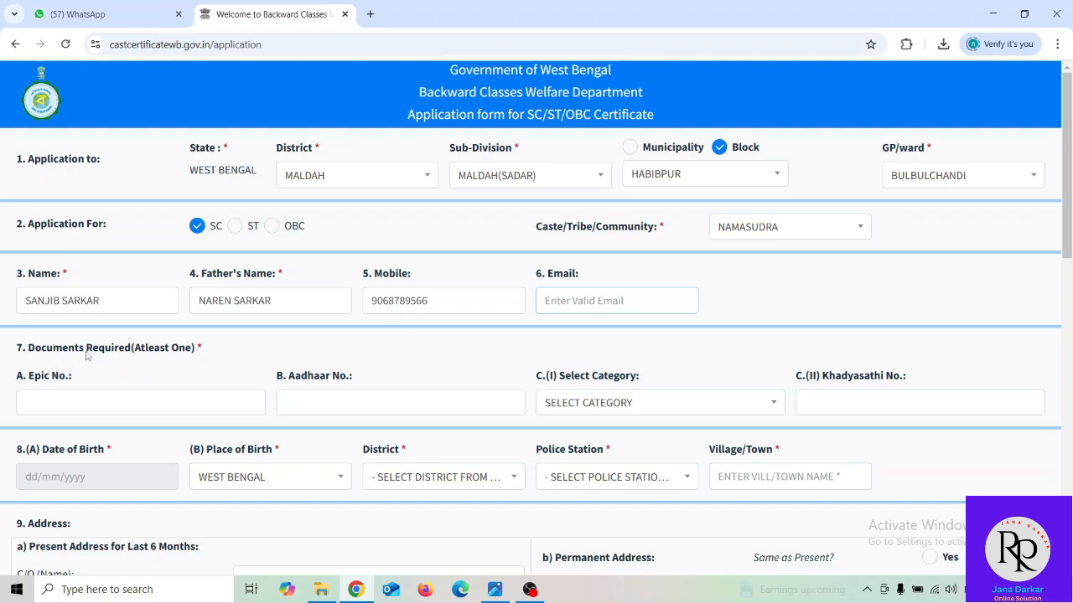
- Leave the ration card category unset and type the applicant's Aadhaar number
scroll(427, 347, "down", 1)
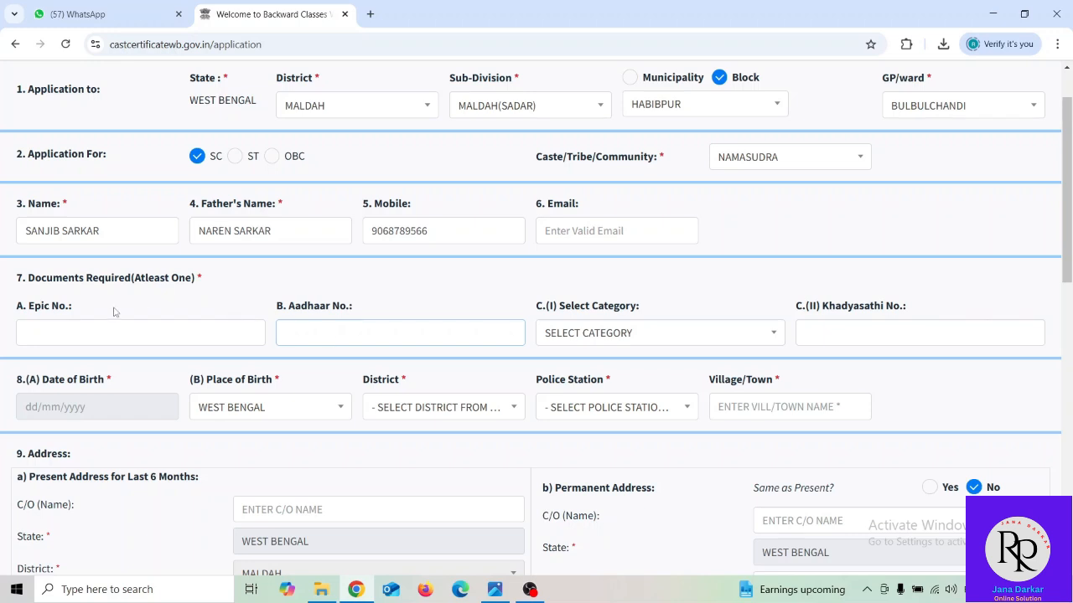
left_click(74, 326)
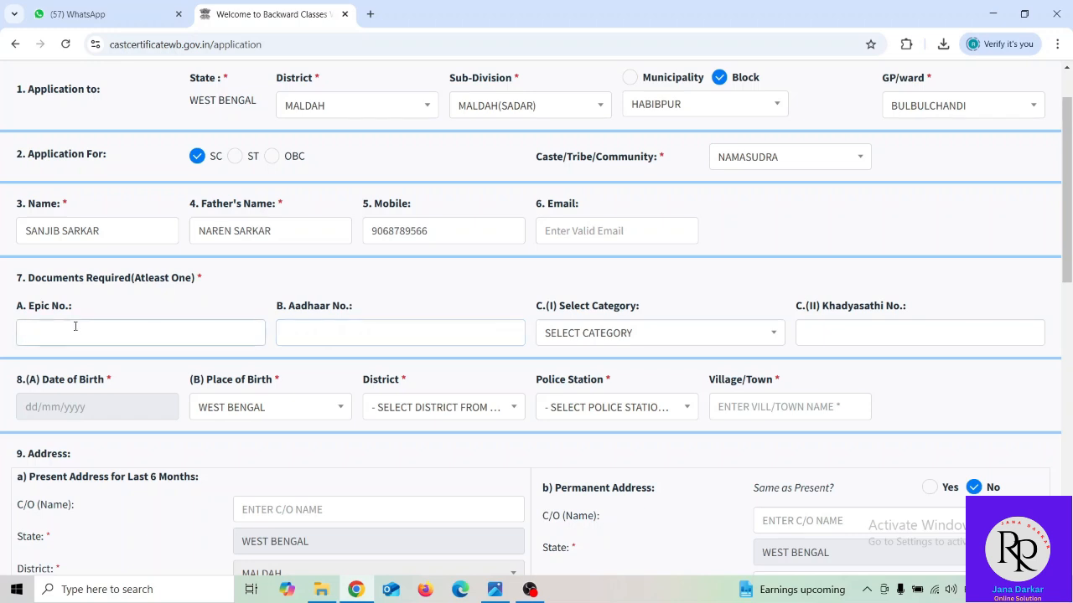
left_click(377, 333)
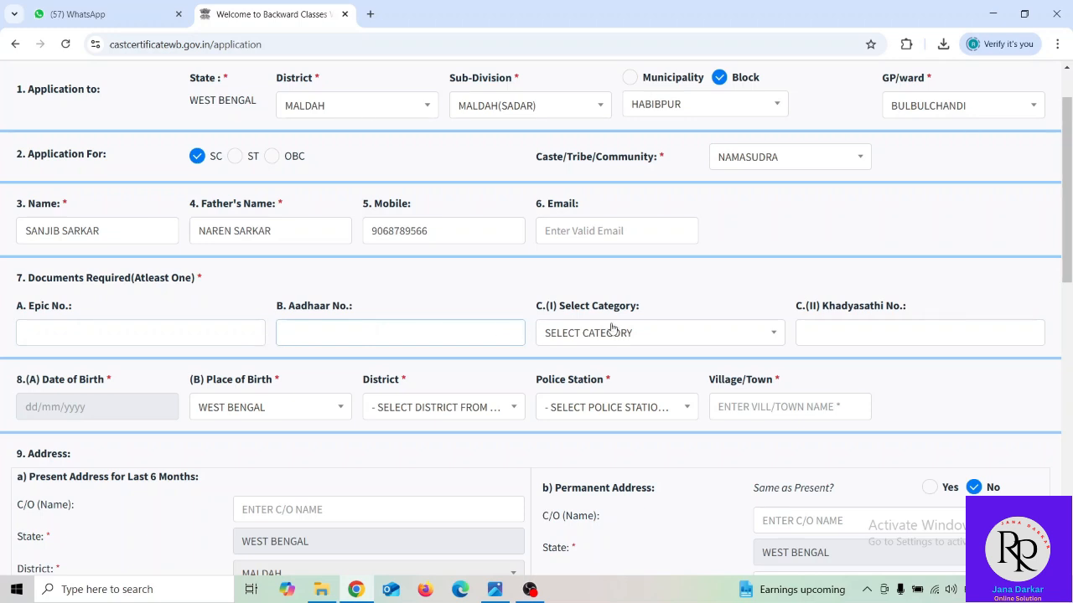
left_click(577, 335)
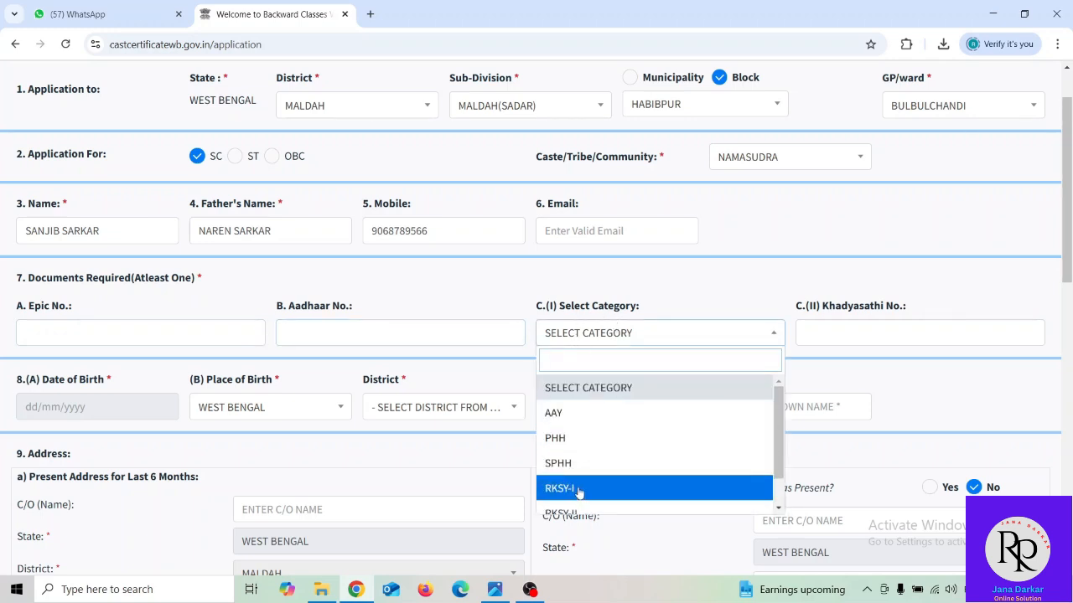
scroll(589, 466, "down", 1)
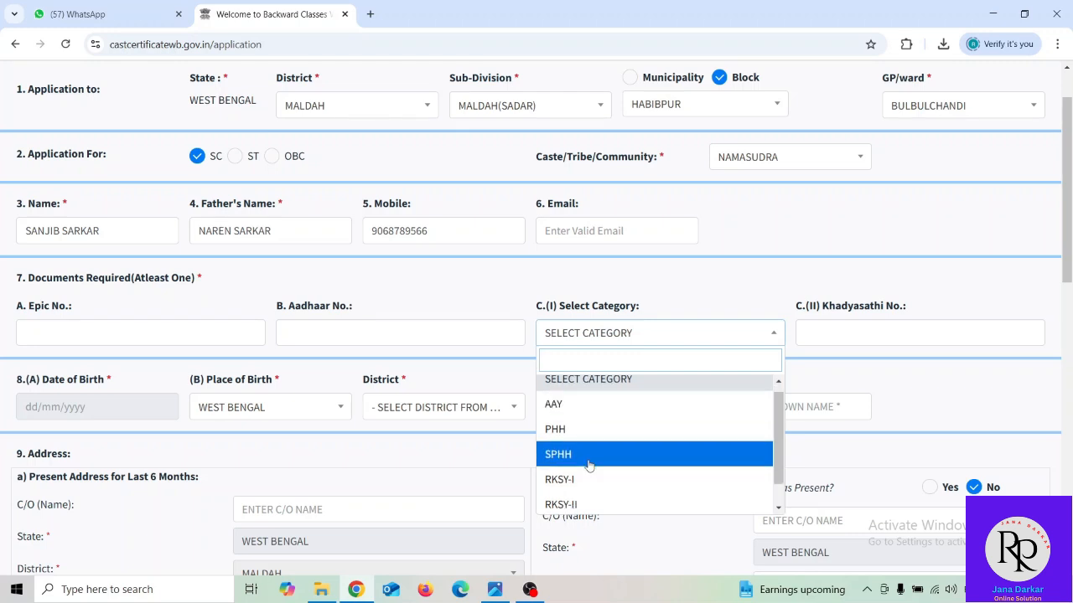
scroll(589, 466, "down", 1)
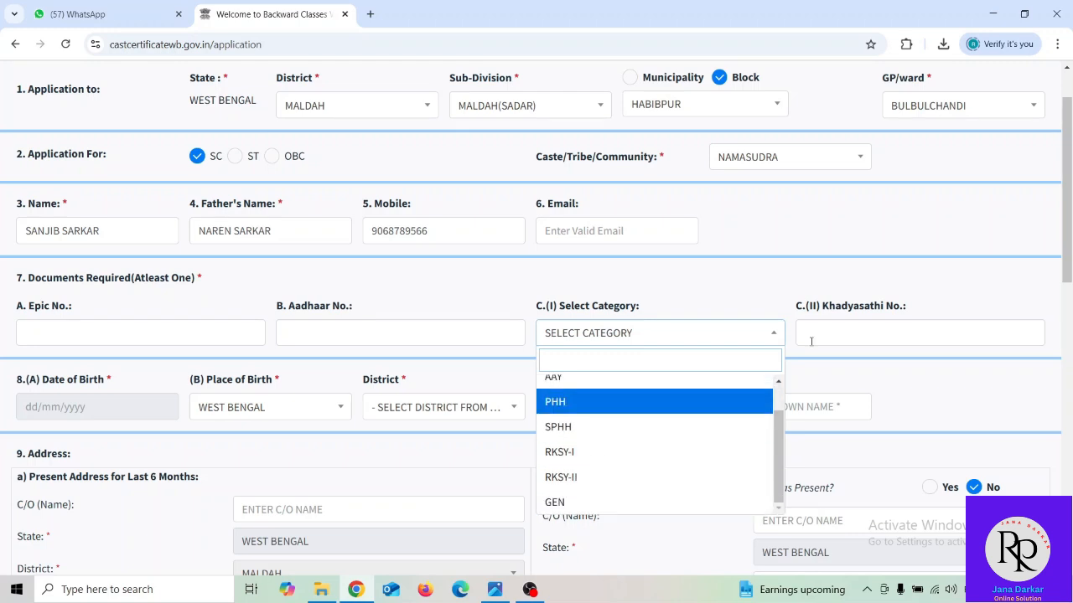
left_click(882, 327)
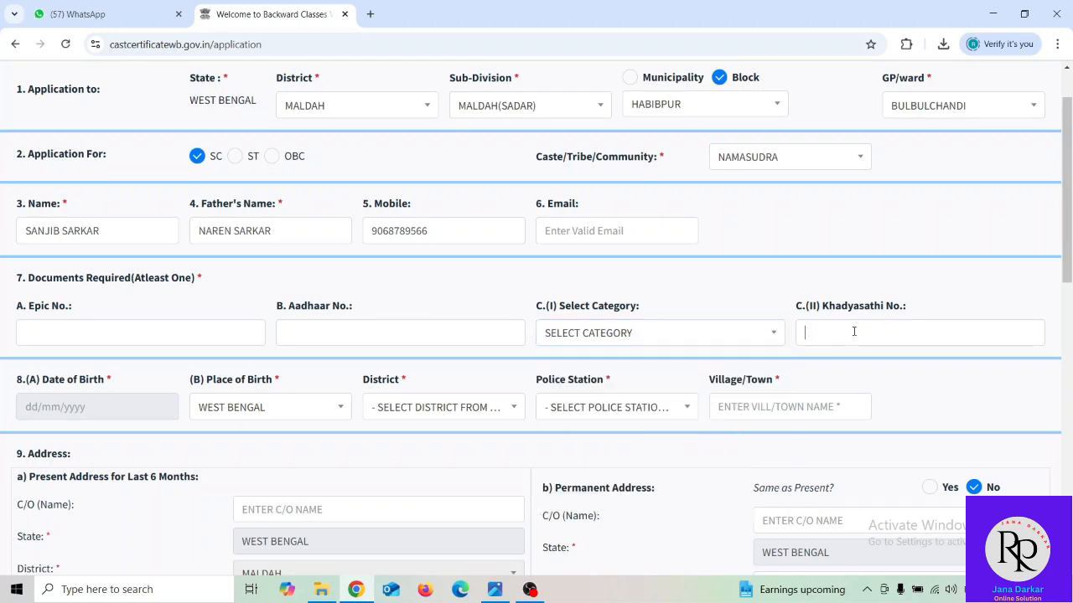
left_click(306, 332)
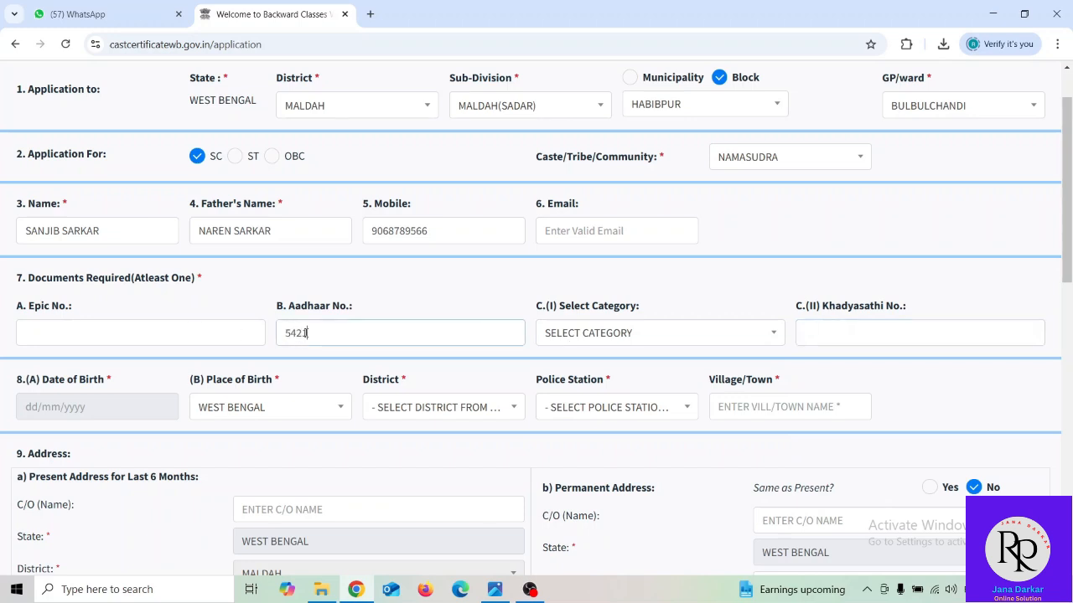
left_click(123, 407)
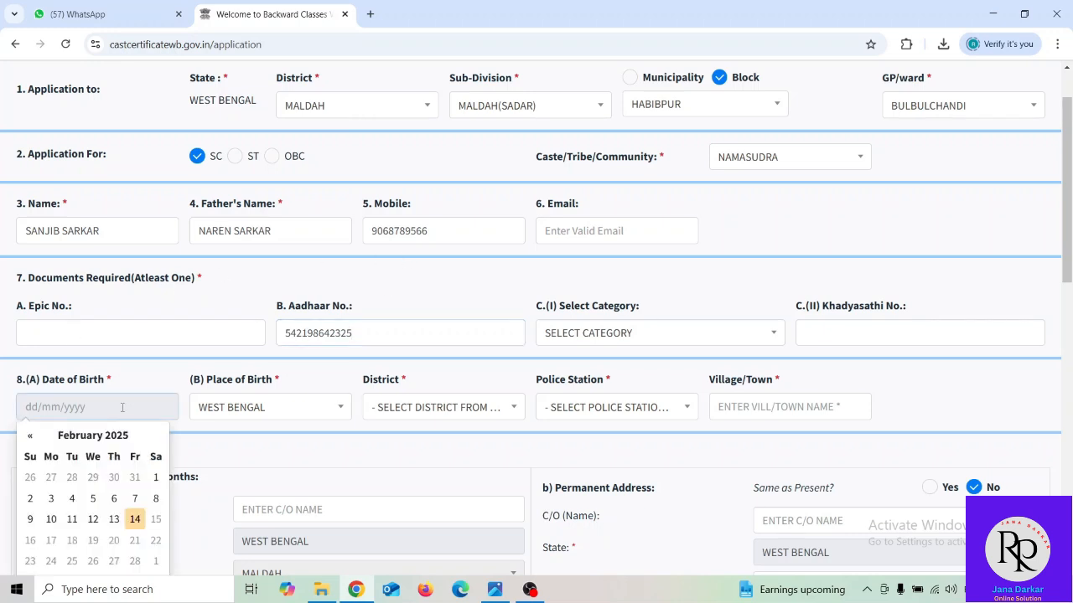
left_click(75, 436)
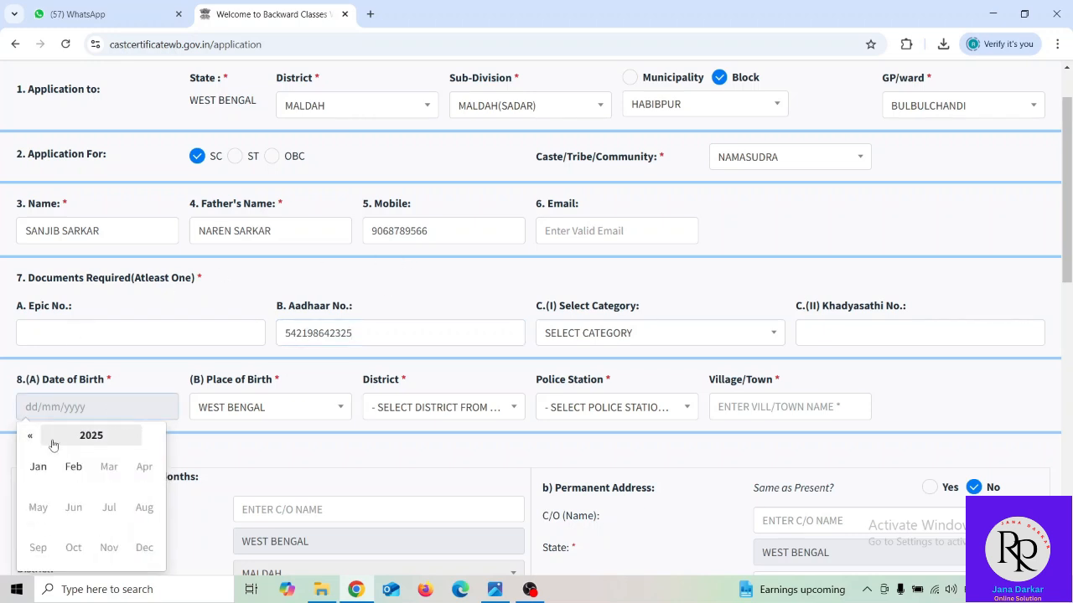
left_click(75, 436)
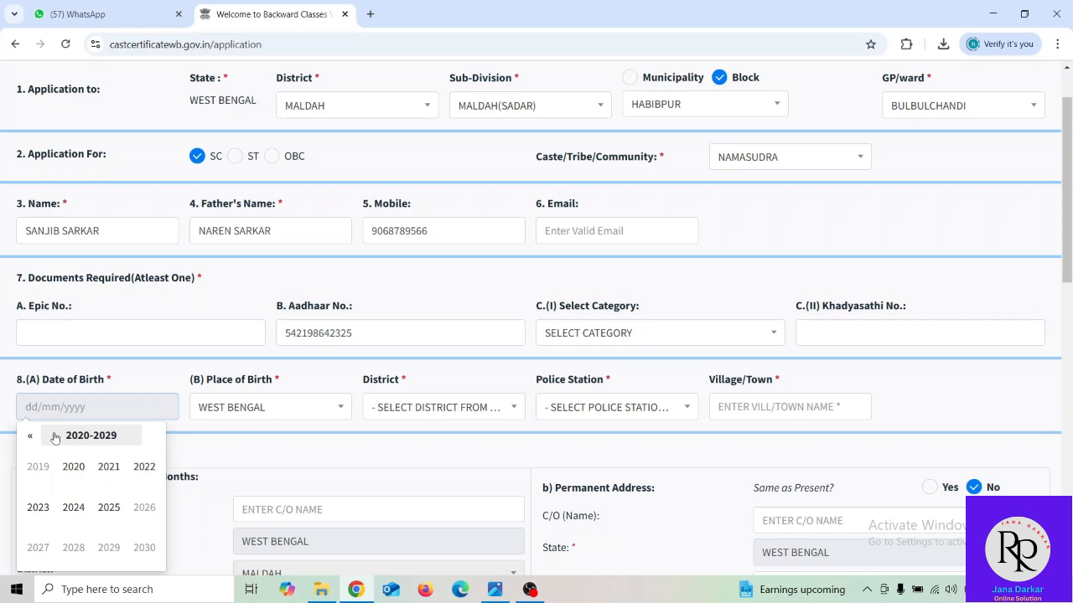
left_click(28, 436)
left_click(28, 436)
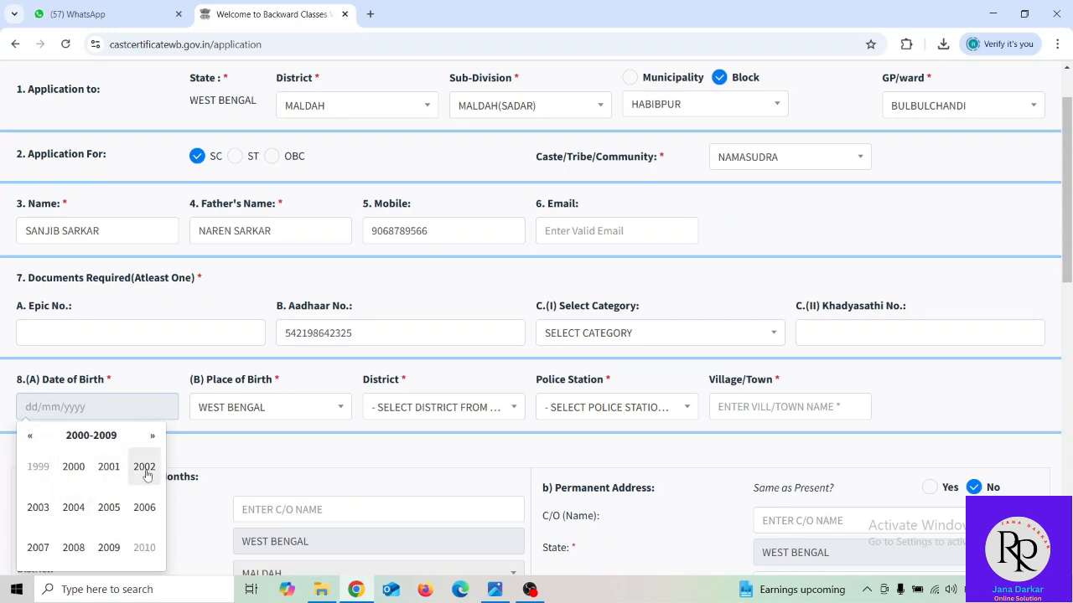
left_click(109, 547)
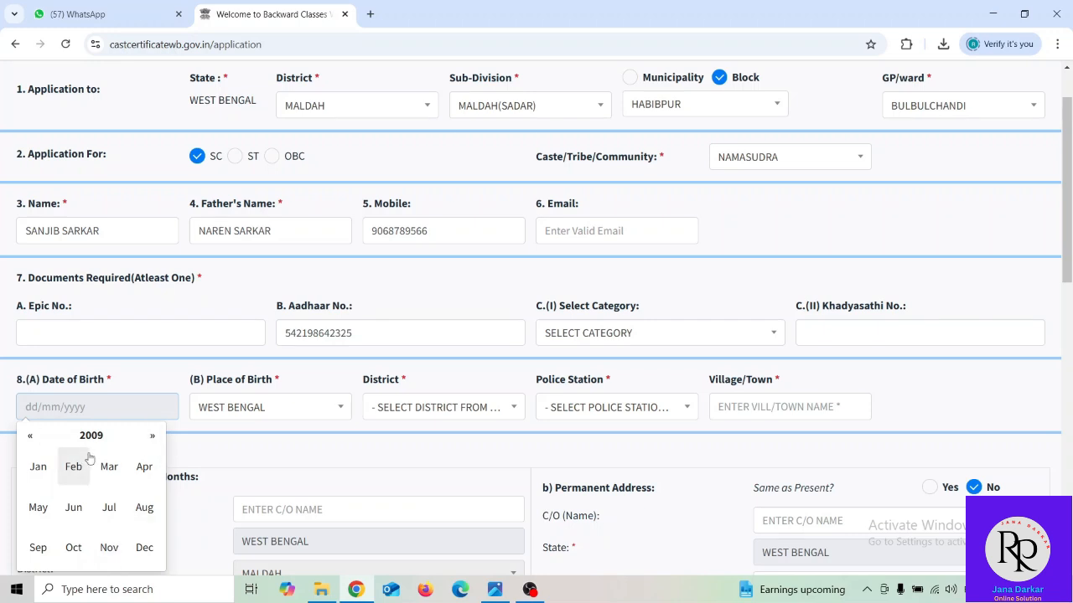
left_click(109, 467)
left_click(114, 499)
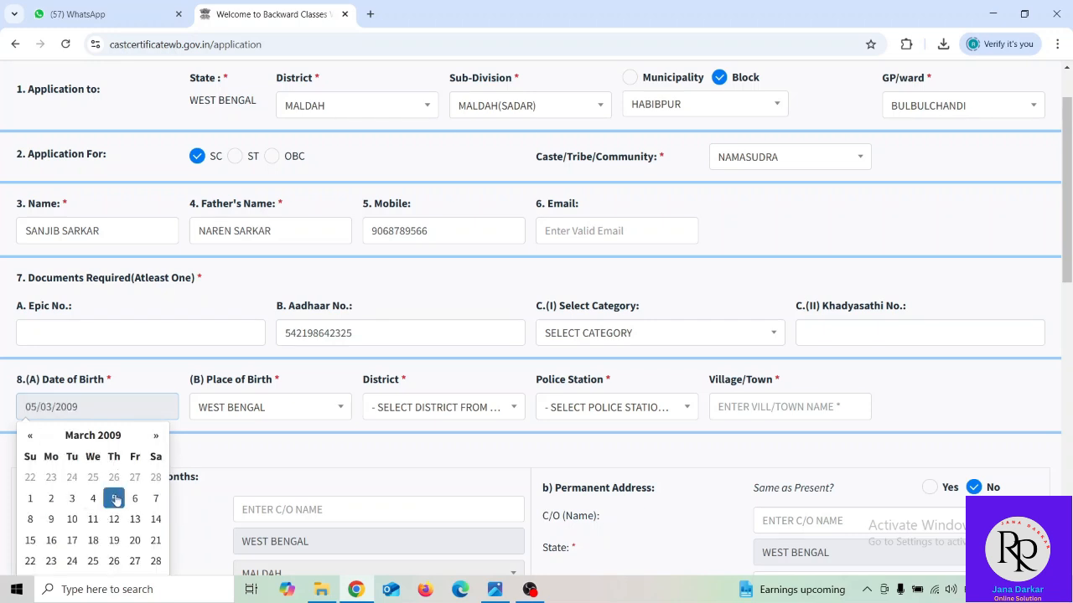
- Set the birthplace to WEST BENGAL, MALDAH district, HABIBPUR police station, and enter the birth village
left_click(269, 407)
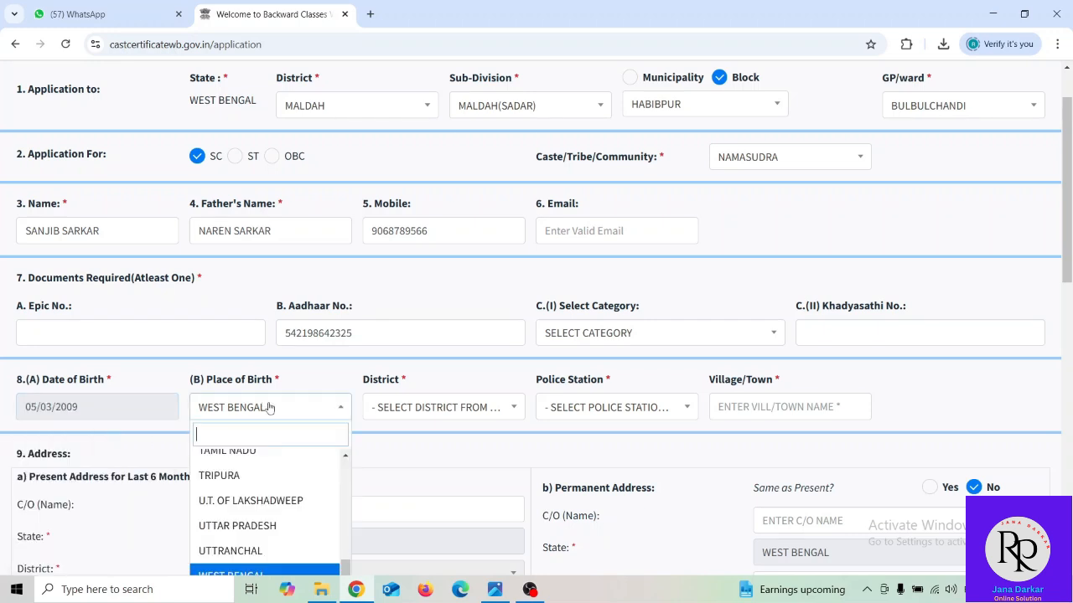
left_click(335, 386)
left_click(419, 402)
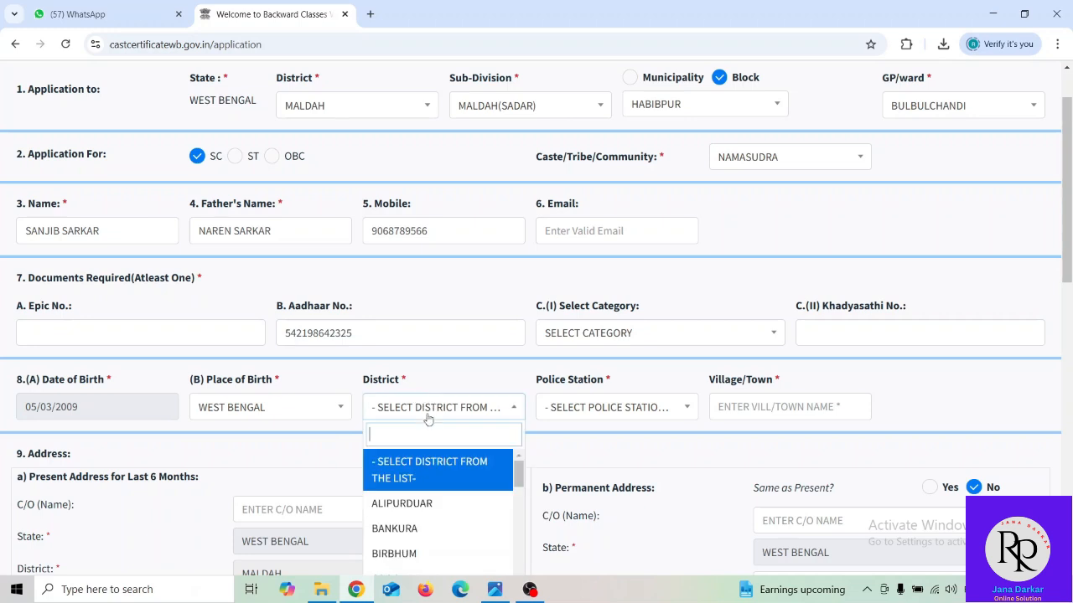
scroll(436, 520, "down", 5)
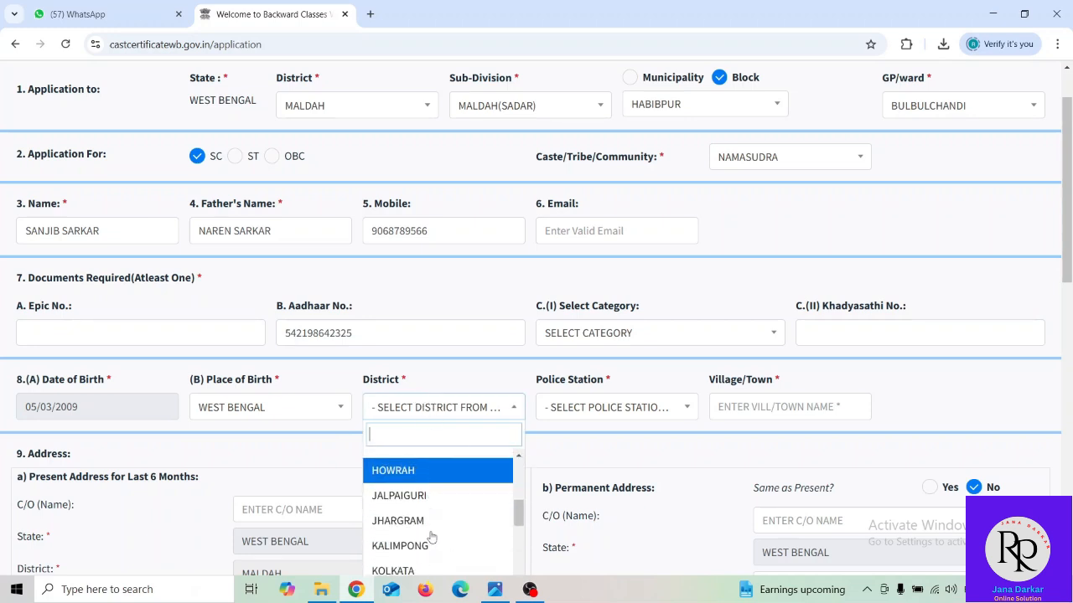
scroll(431, 536, "down", 2)
left_click(419, 523)
left_click(599, 402)
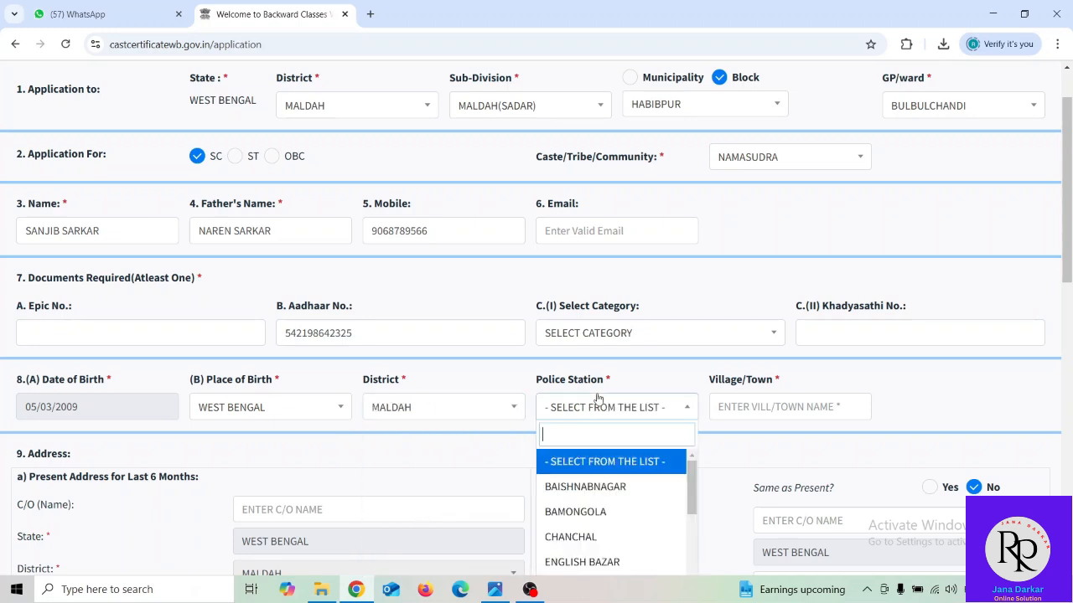
scroll(593, 524, "down", 2)
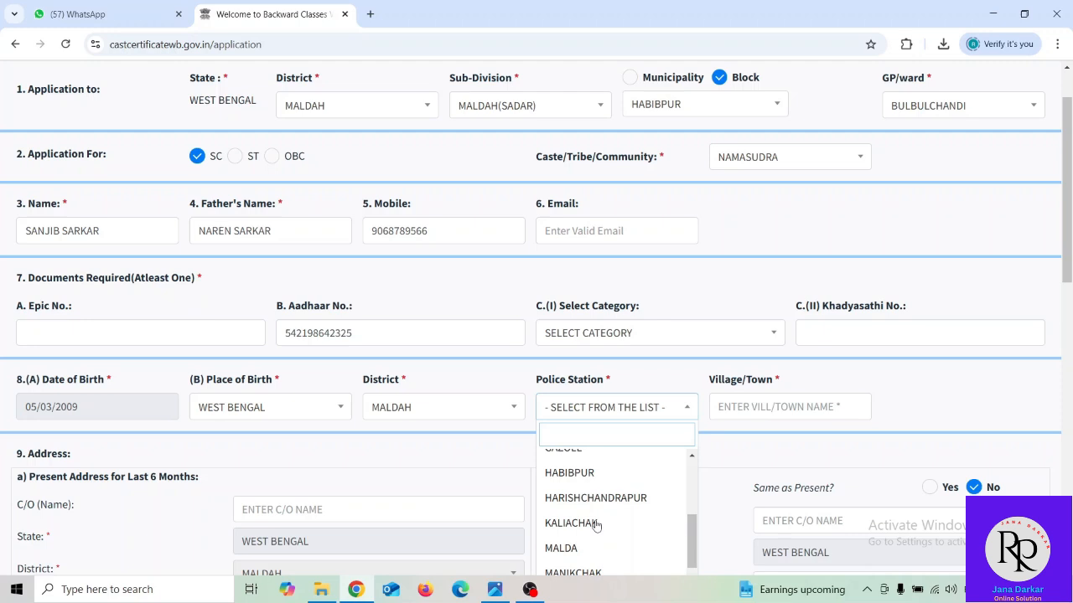
left_click(575, 474)
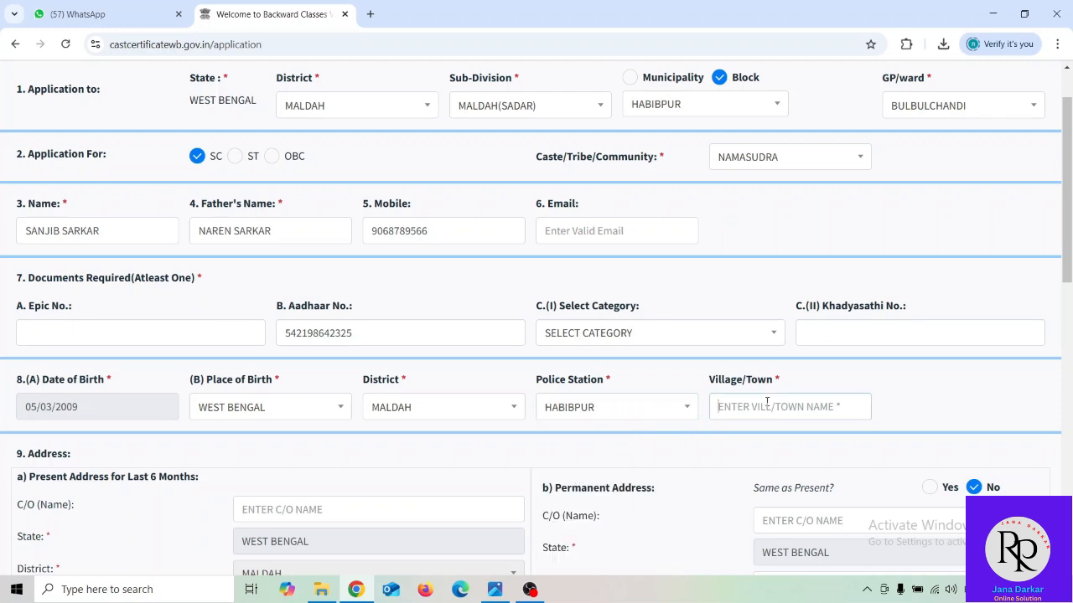
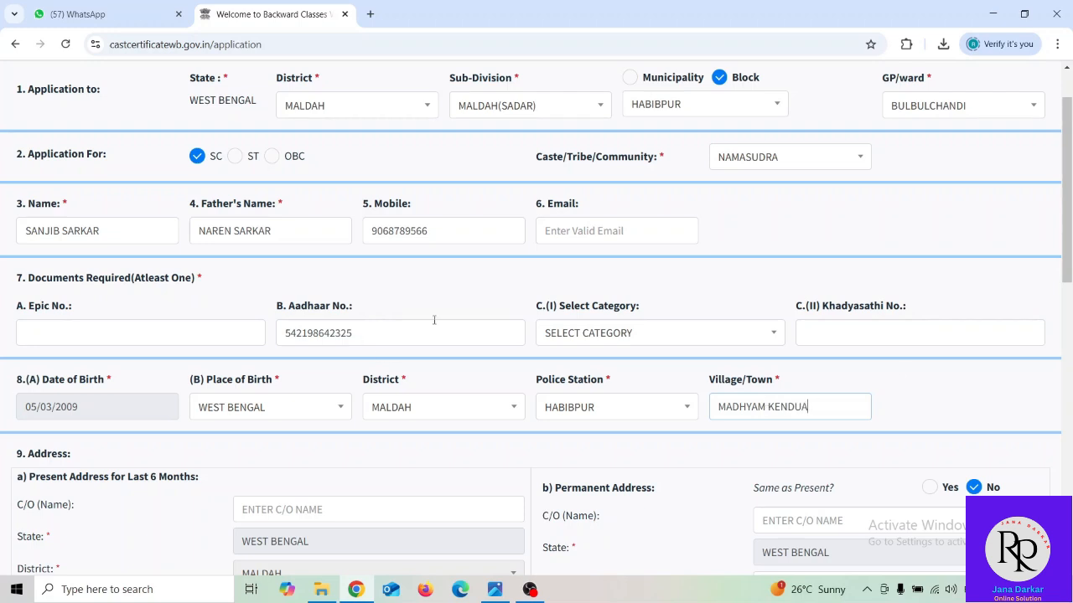
scroll(467, 319, "down", 3)
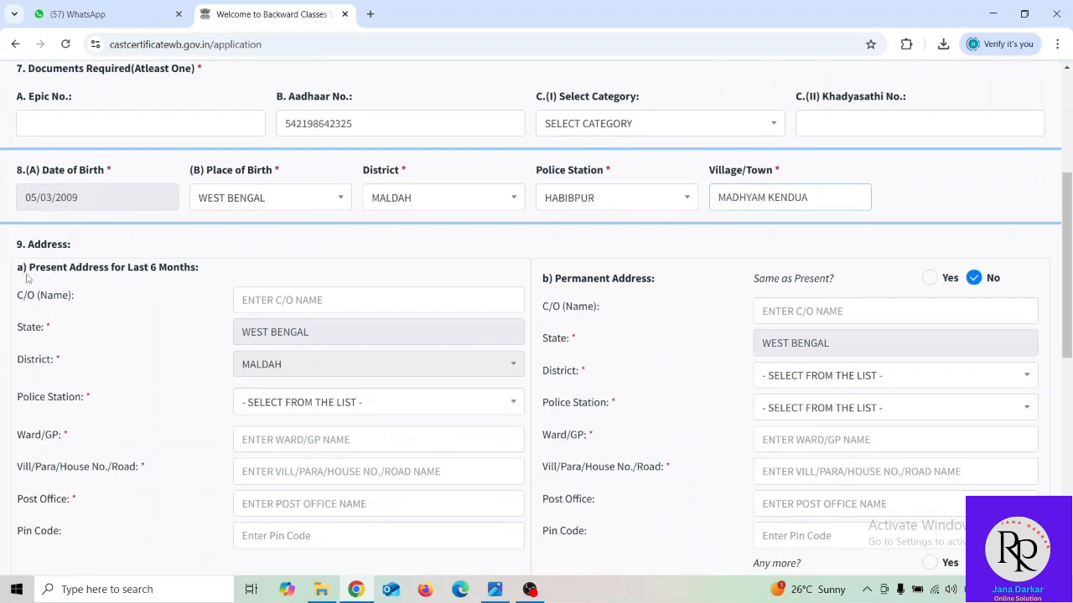
- Enter the present-address care-of name and choose HABIBPUR as the police station
left_click(303, 302)
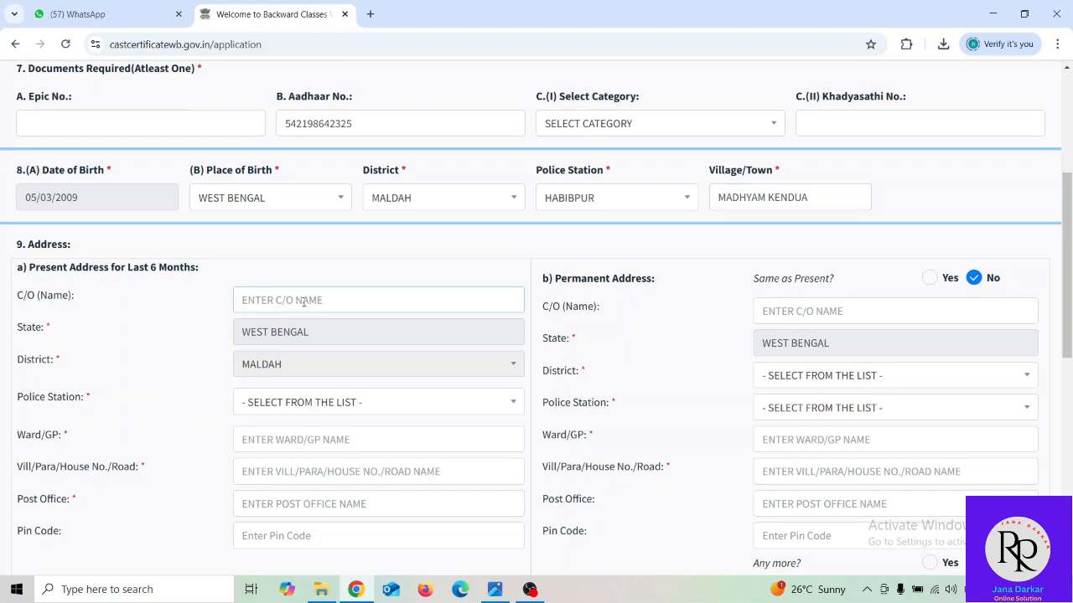
scroll(304, 301, "up", 2)
scroll(308, 308, "down", 3)
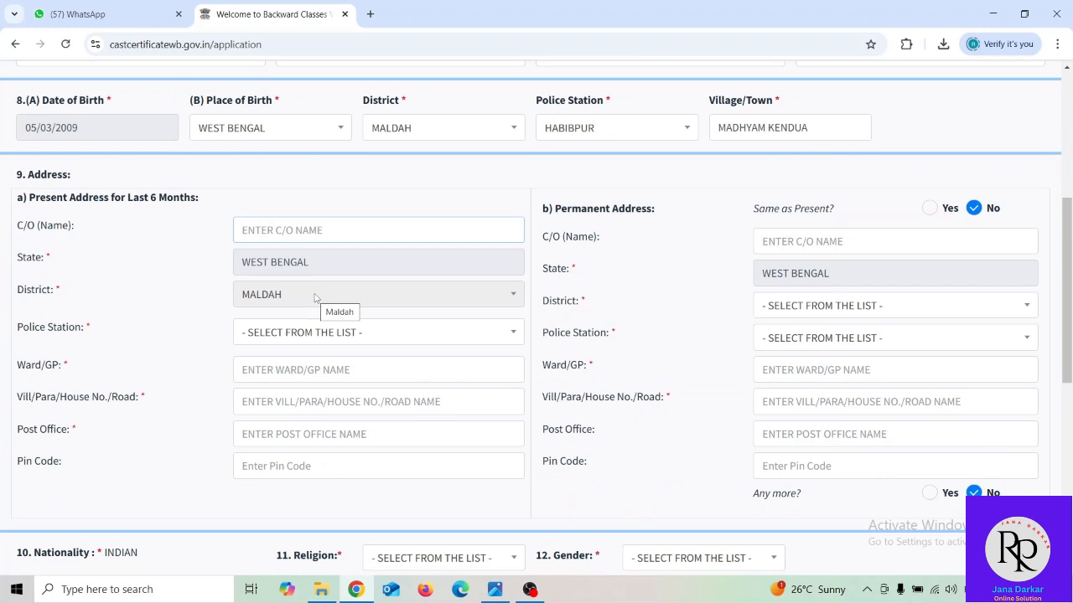
left_click(298, 336)
scroll(280, 500, "down", 3)
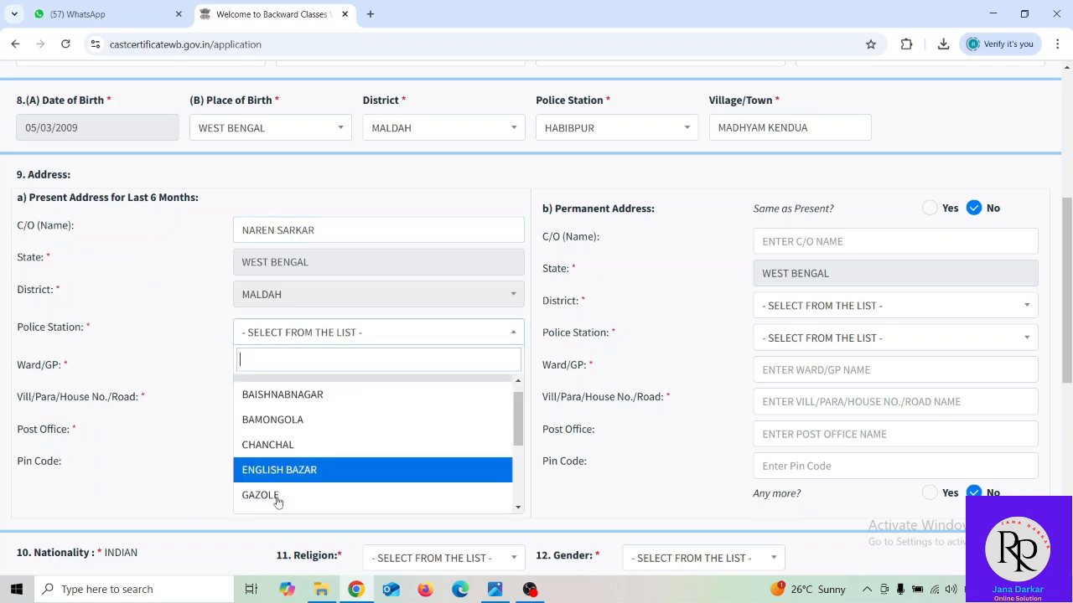
left_click(273, 466)
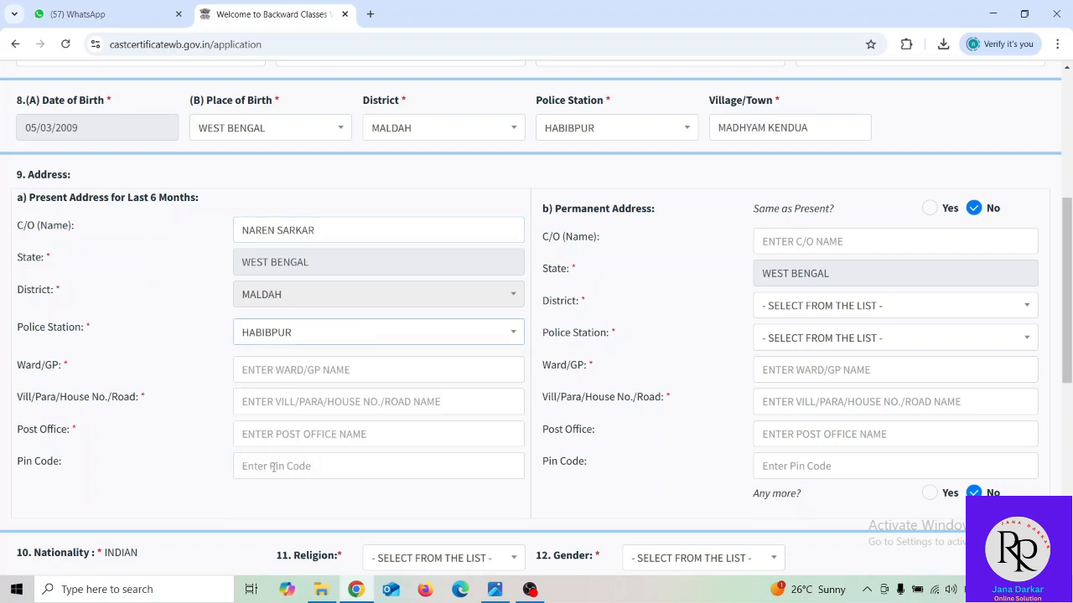
- Fill in the present-address ward/GP, village, post office and pin code
left_click(319, 367)
type("B")
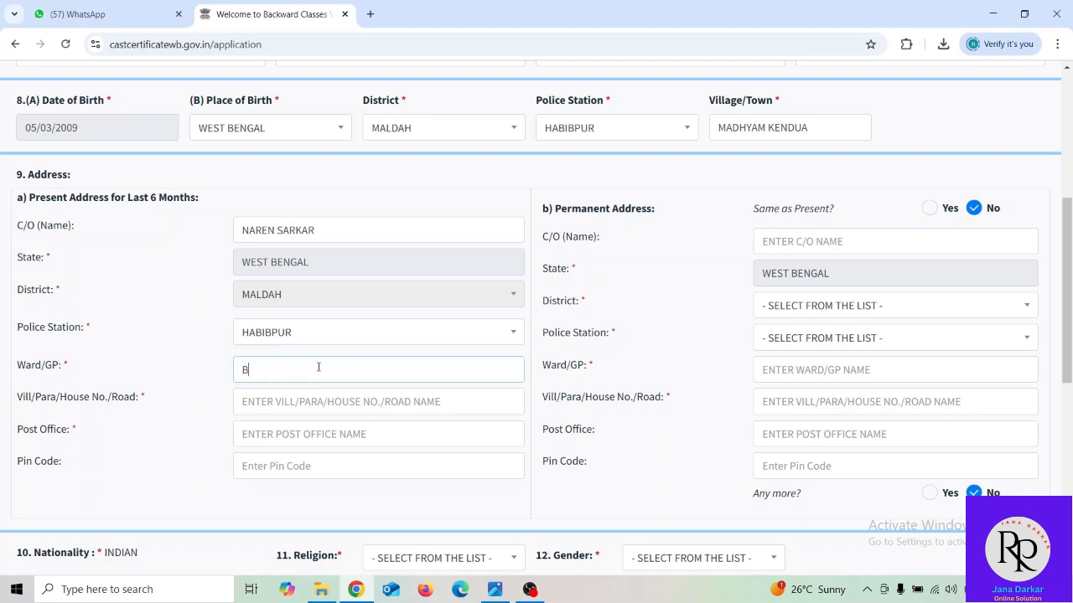
type("ULBUL CHANDI")
left_click(315, 408)
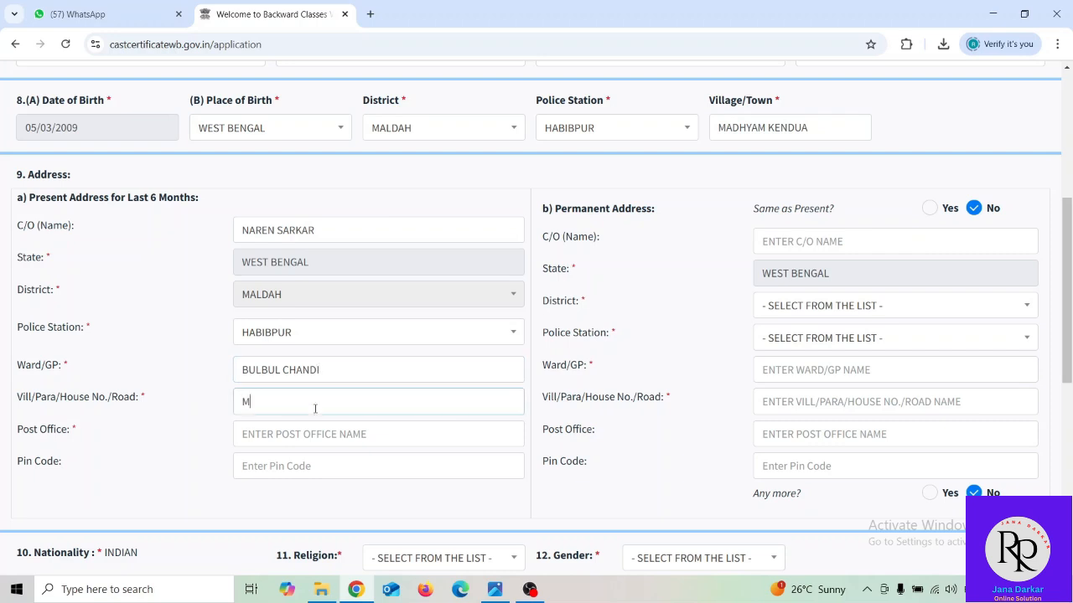
left_click(314, 432)
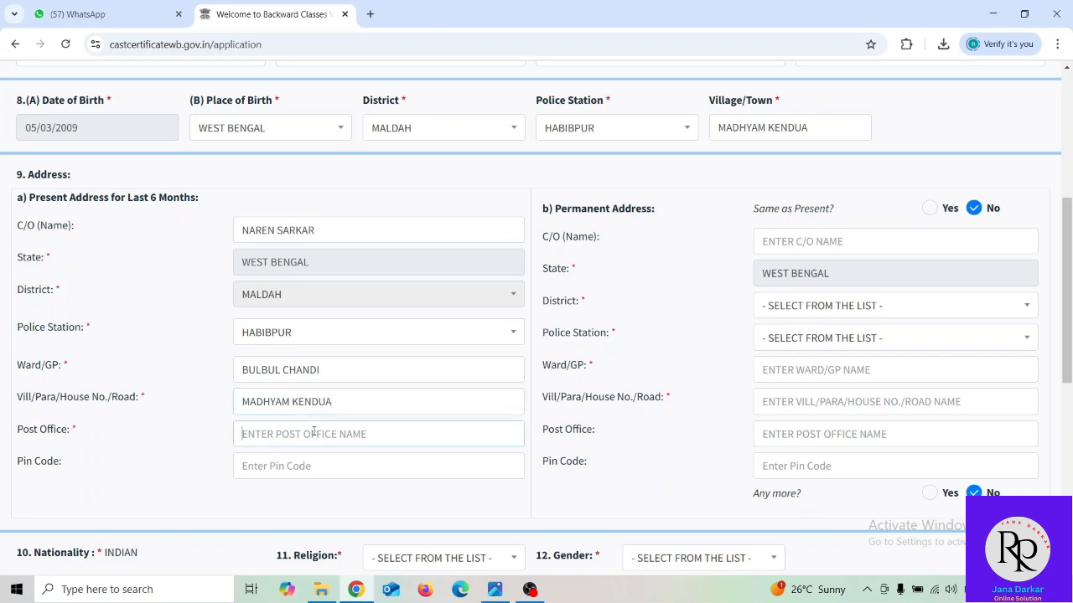
type("AIHO")
left_click(293, 469)
type("732121")
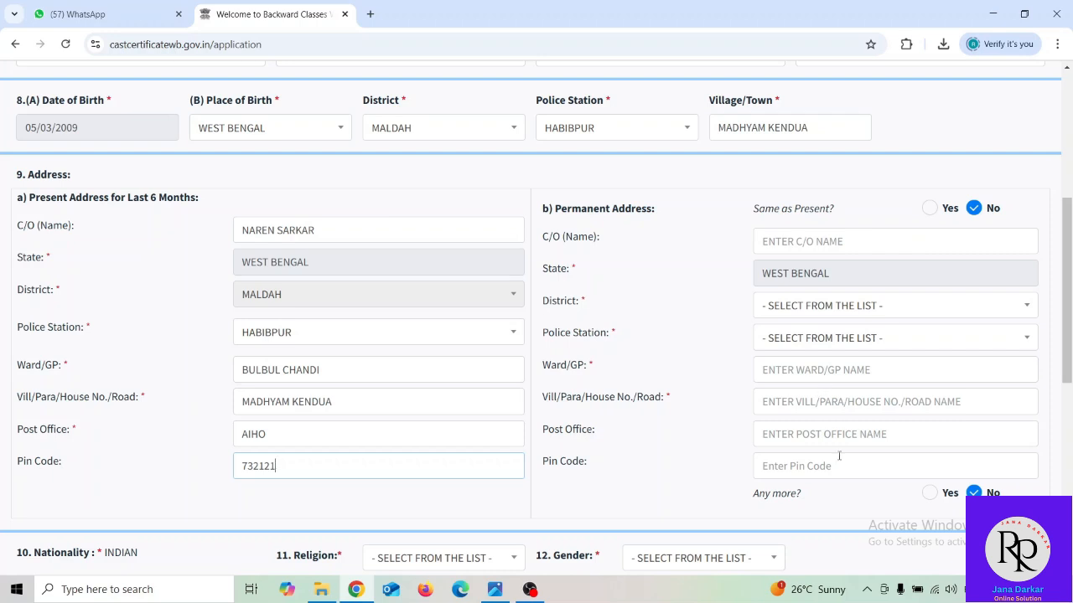
- Mark the permanent address as same as present, then set religion HINDUISM and gender MALE
left_click(929, 209)
scroll(566, 382, "down", 2)
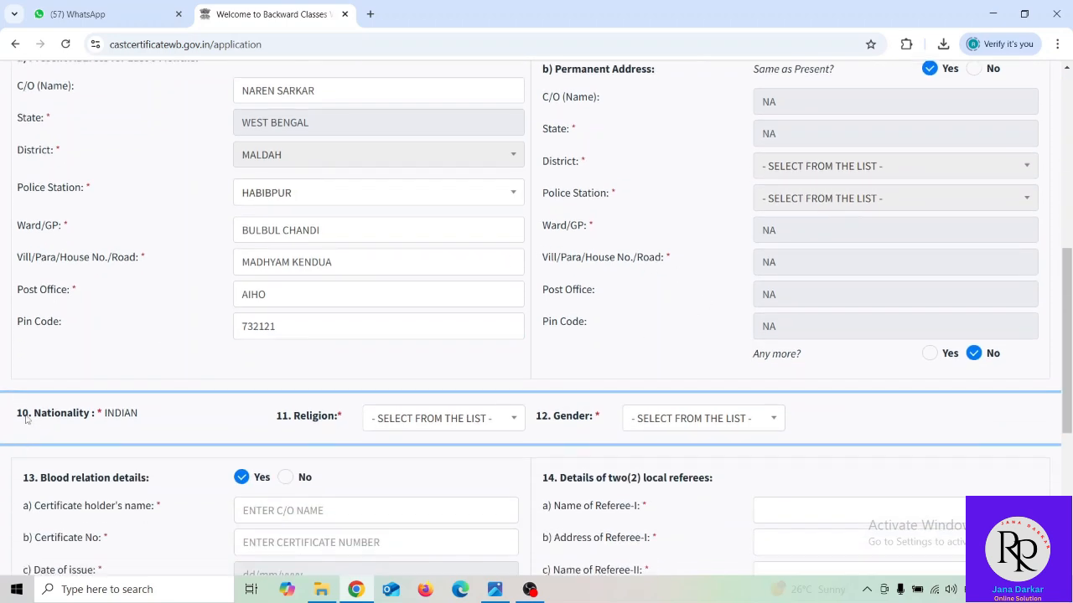
left_click(381, 423)
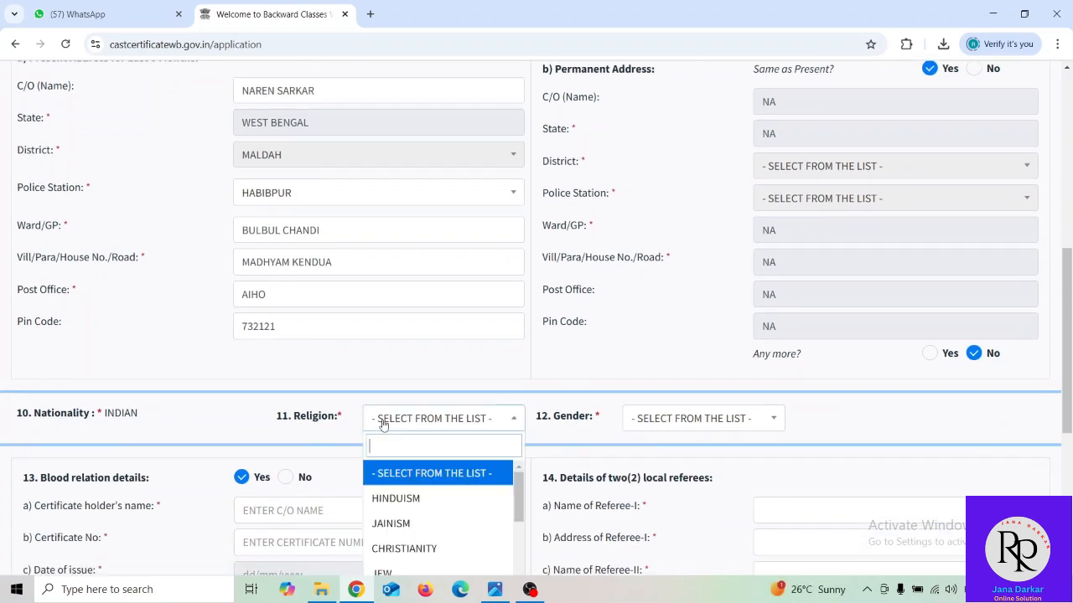
left_click(396, 500)
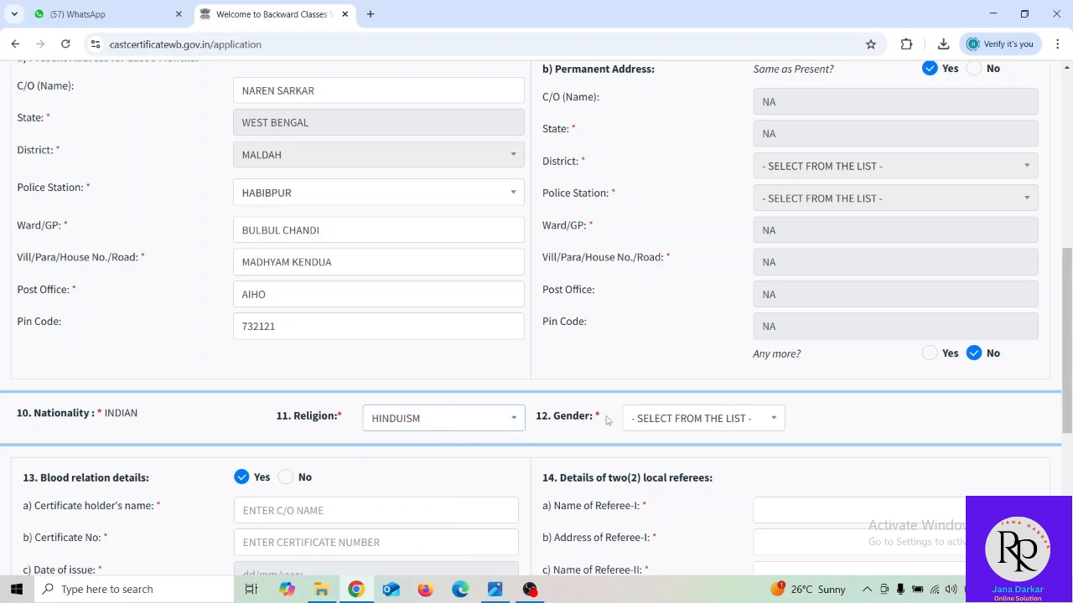
left_click(658, 421)
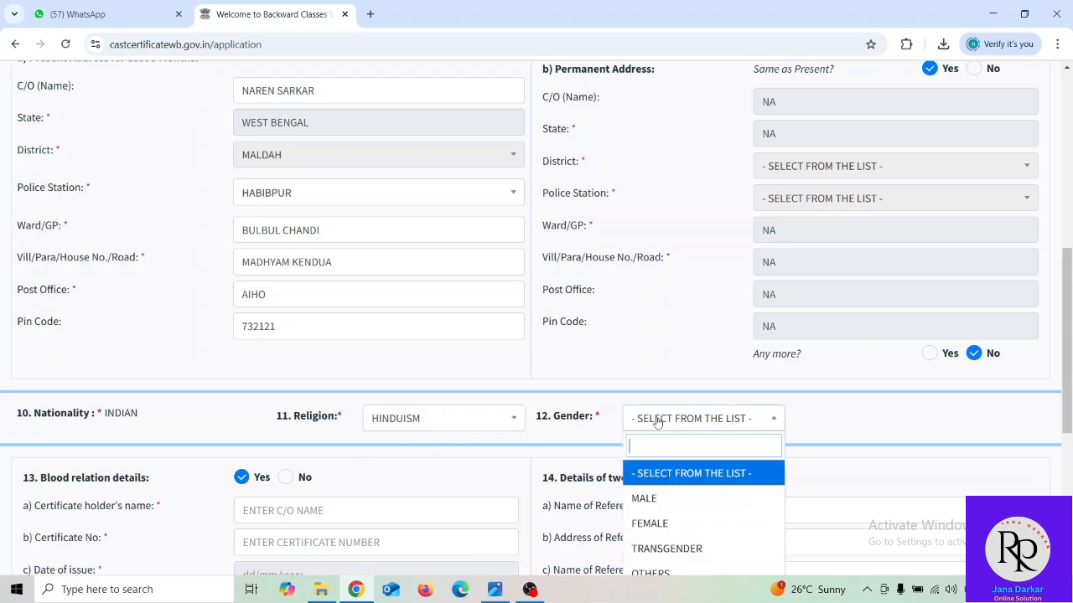
left_click(647, 496)
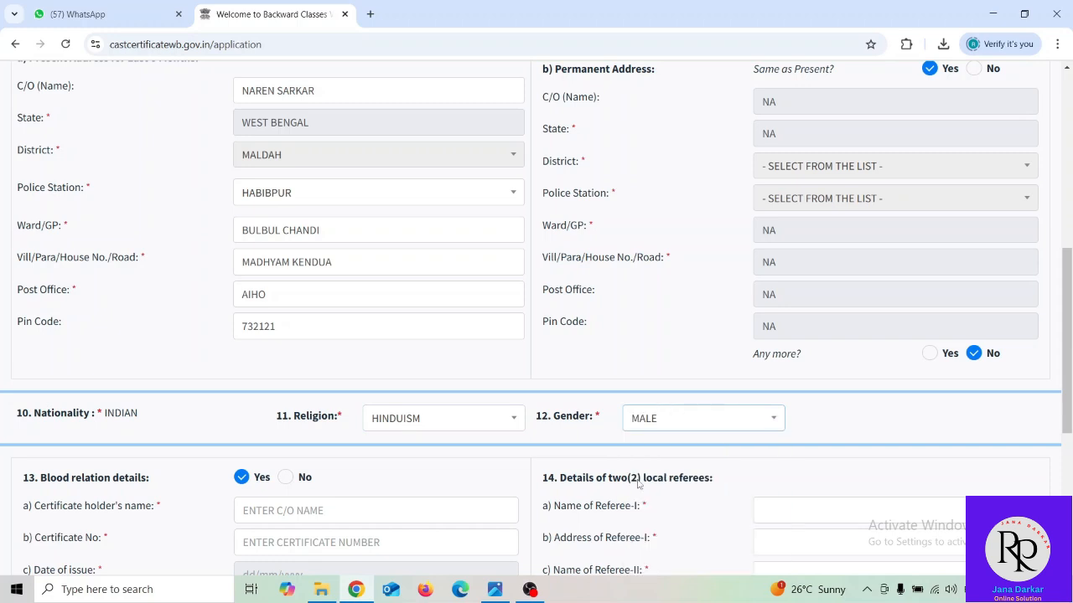
scroll(295, 431, "down", 1)
- Type the blood-relation certificate holder's name and begin the certificate number
scroll(360, 410, "down", 1)
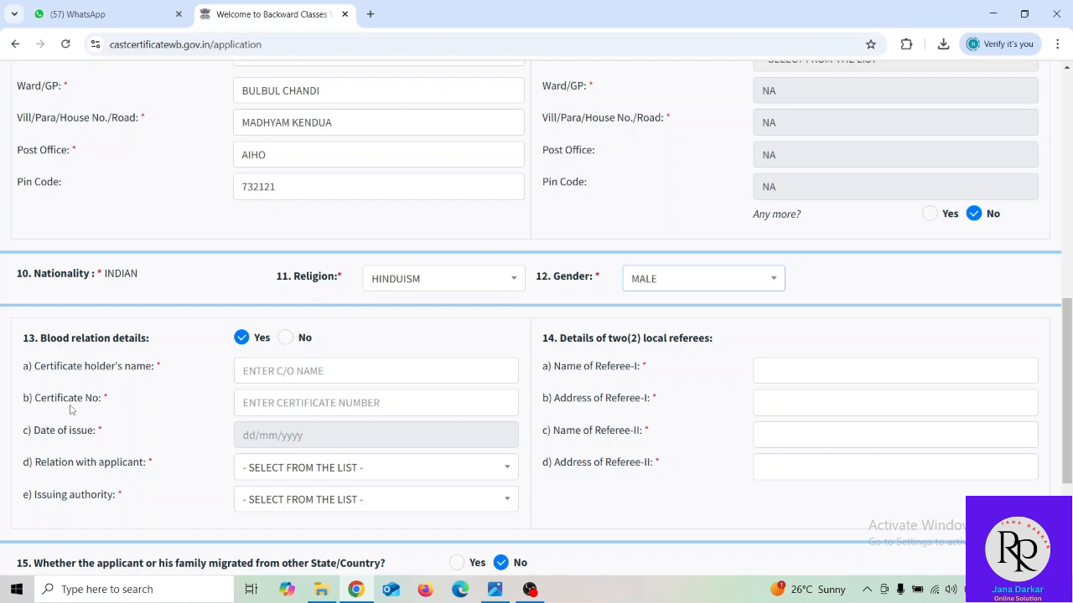
left_click(297, 373)
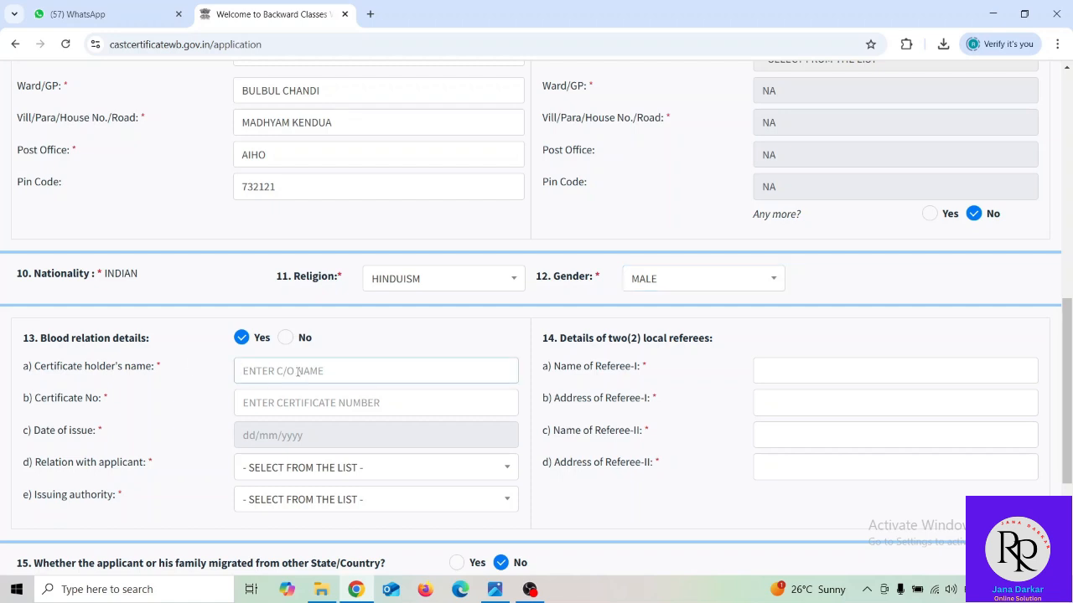
key("BackSpace")
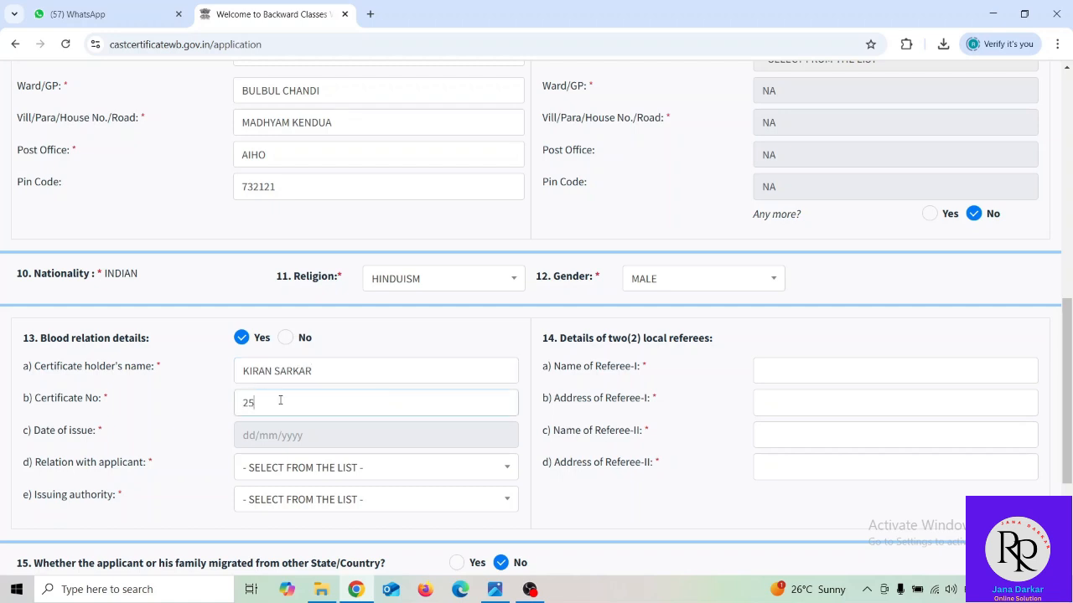
- Set the blood-relation certificate's date of issue to 08/06/2016 using the calendar
left_click(274, 438)
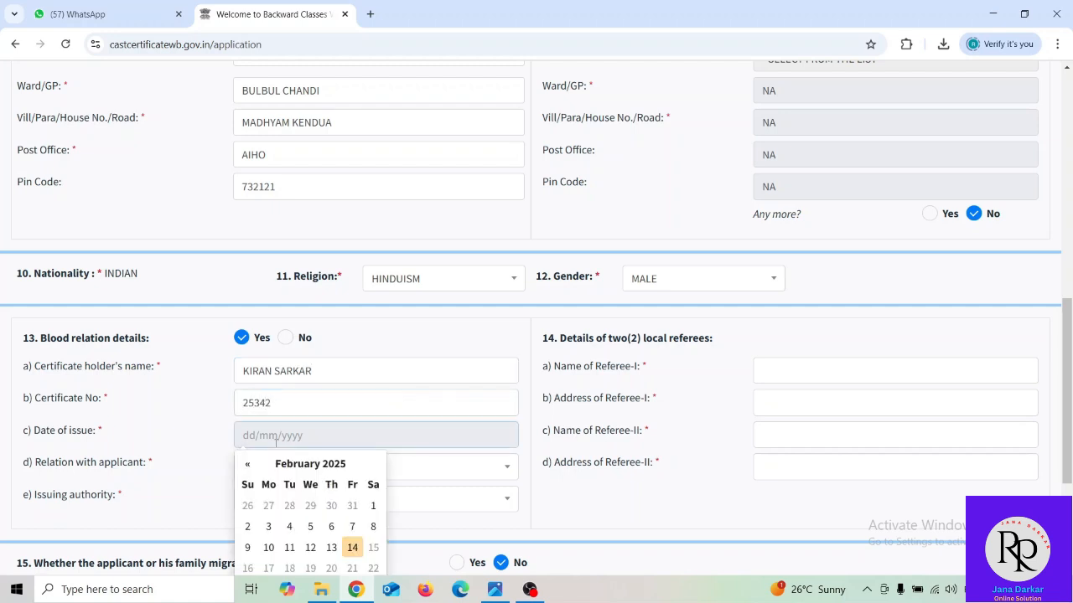
left_click(294, 463)
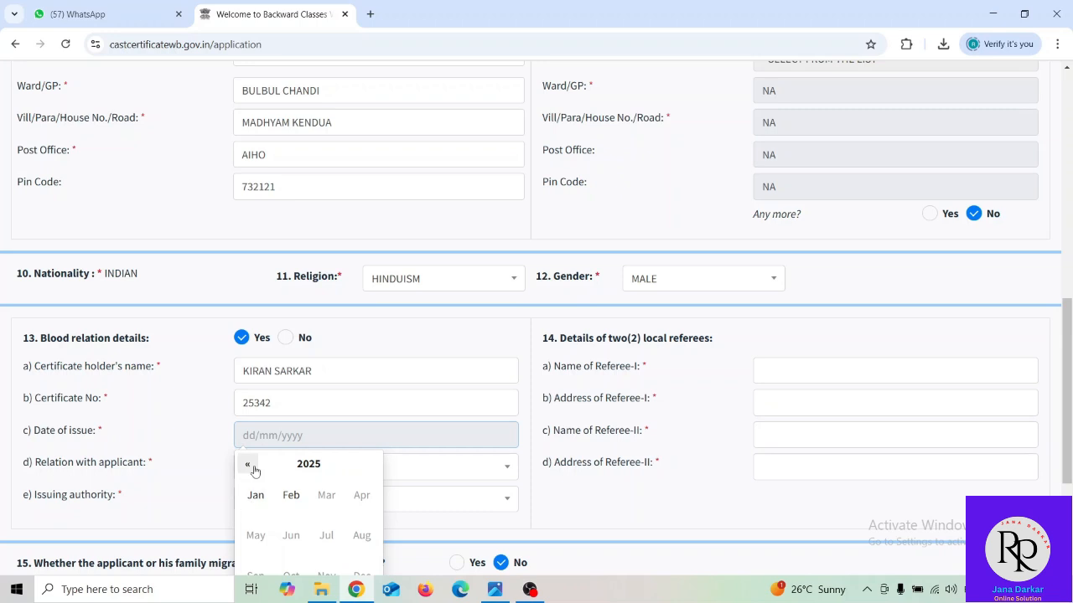
left_click(253, 469)
left_click(253, 468)
left_click(253, 469)
left_click(254, 471)
left_click(291, 534)
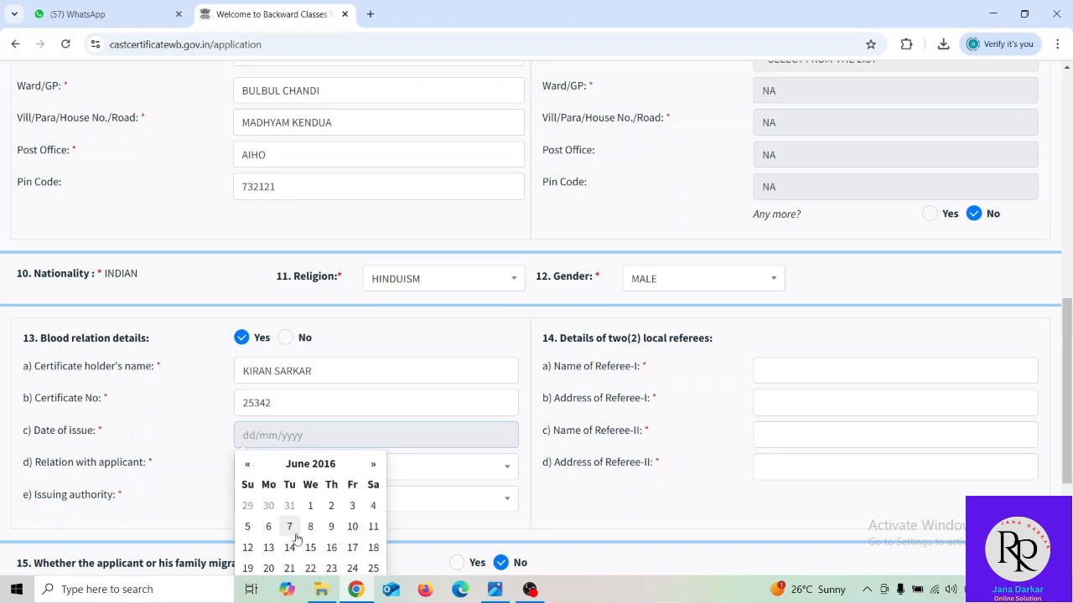
left_click(310, 527)
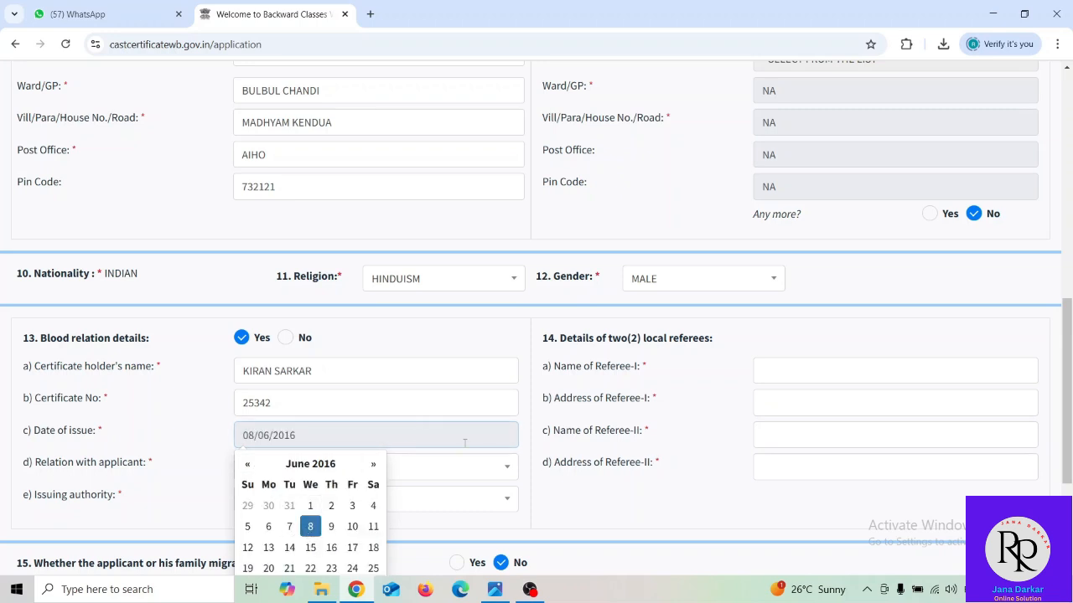
- Set the relation to the applicant to PATERNAL UNCLE
left_click(471, 471)
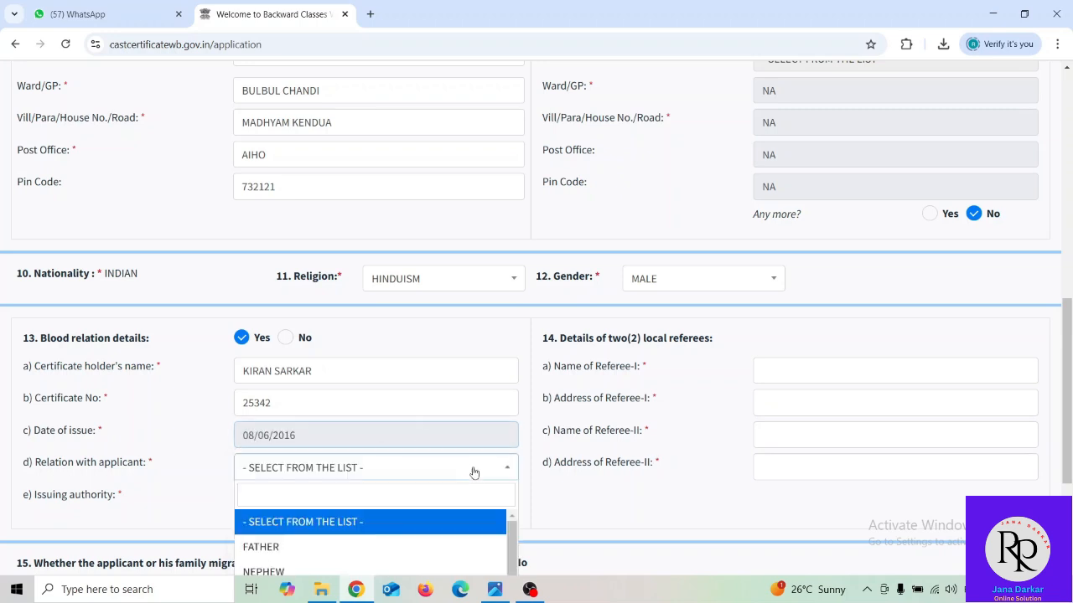
left_click(331, 549)
left_click(295, 471)
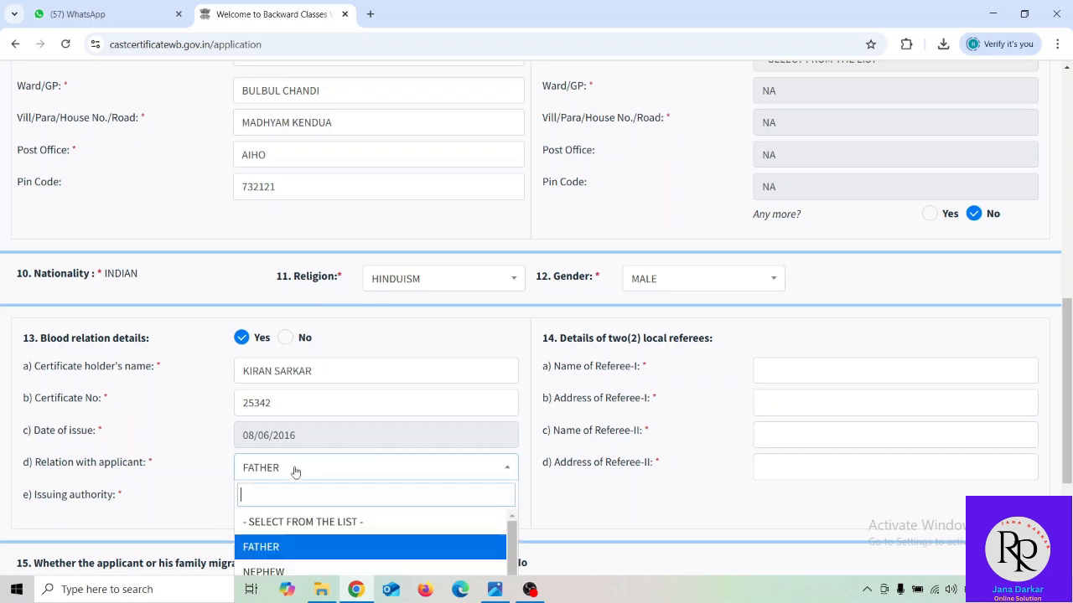
scroll(314, 532, "down", 2)
left_click(319, 538)
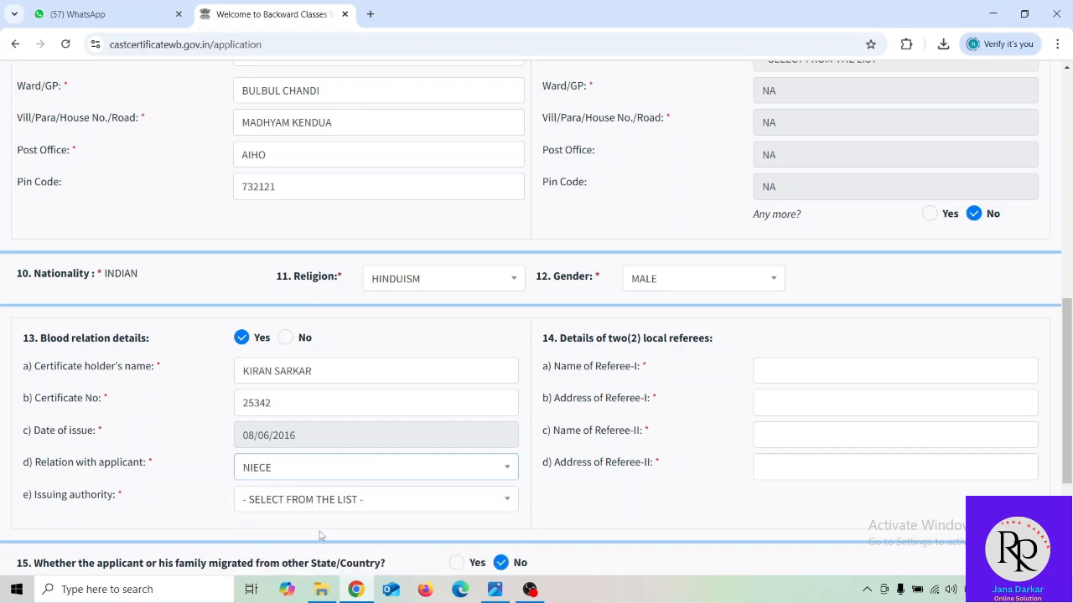
left_click(332, 476)
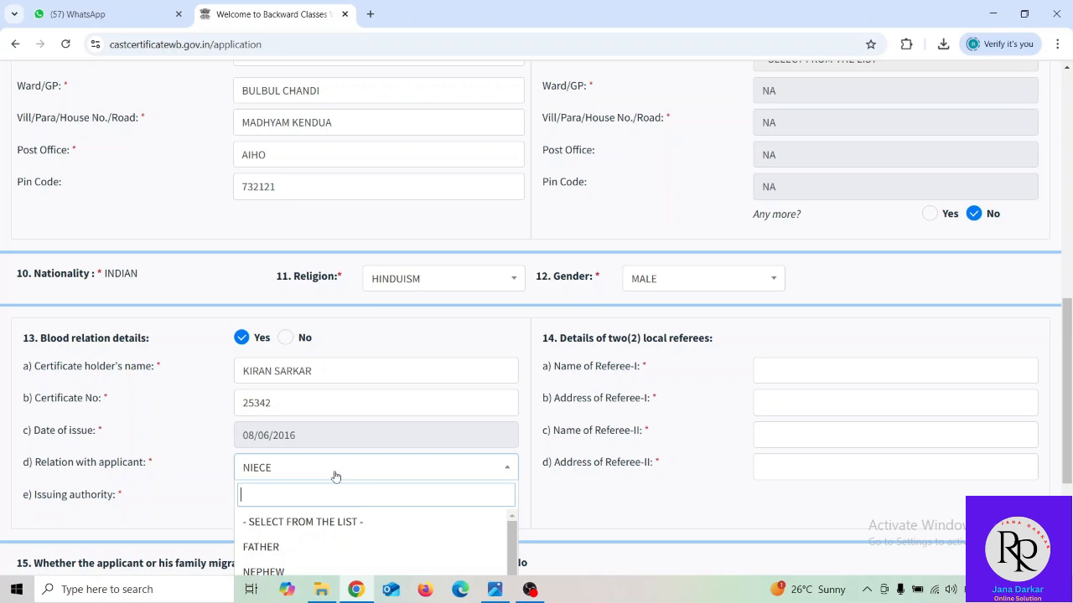
scroll(313, 561, "down", 2)
left_click(315, 554)
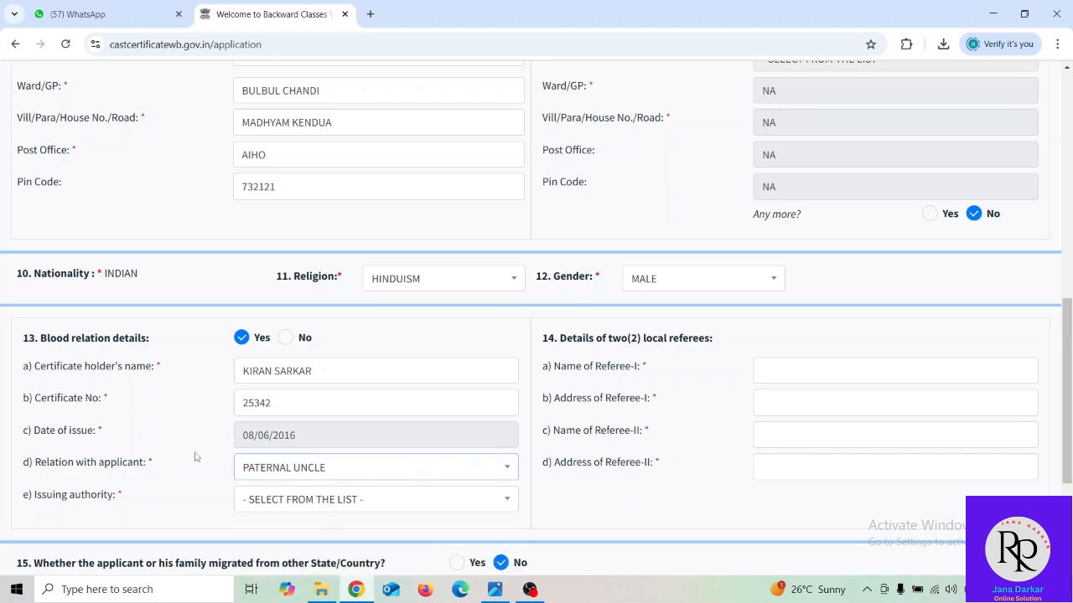
- Choose MALDAH(SADAR) as the certificate's issuing authority
left_click(323, 503)
scroll(323, 507, "down", 2)
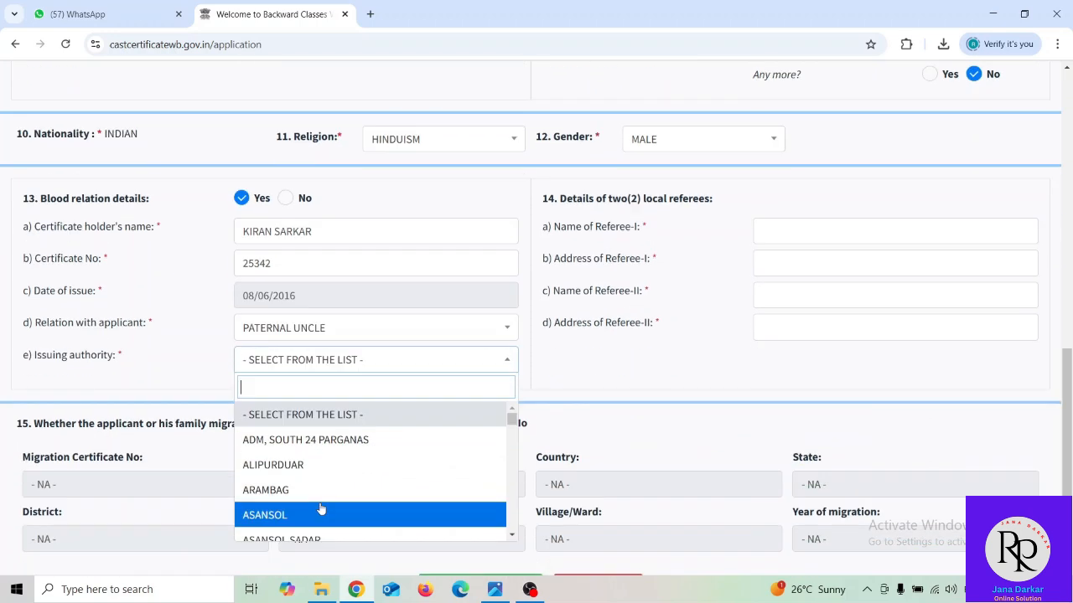
scroll(320, 509, "down", 6)
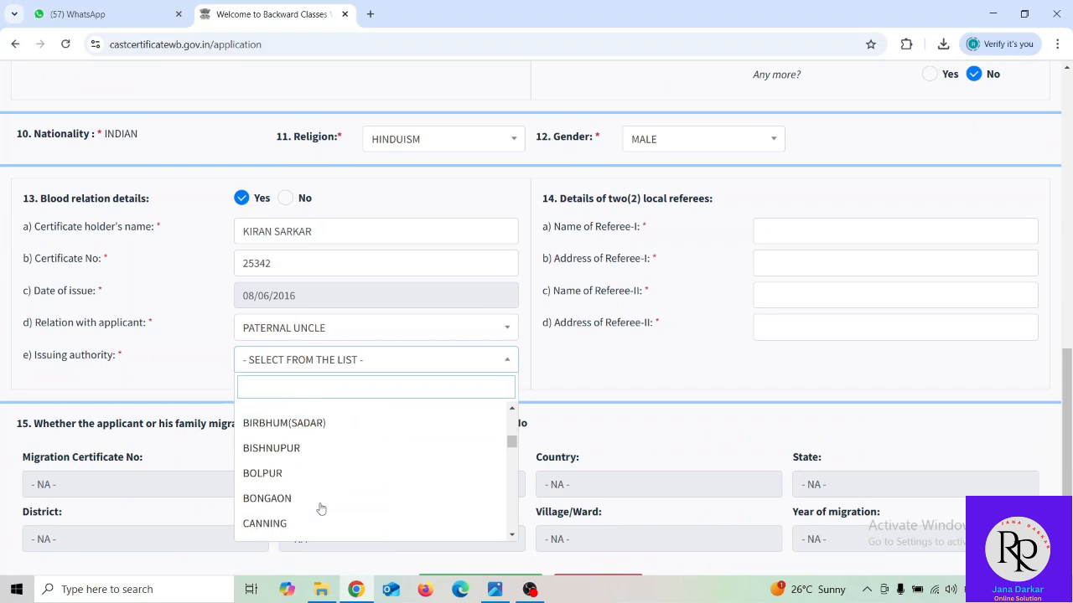
scroll(321, 509, "down", 6)
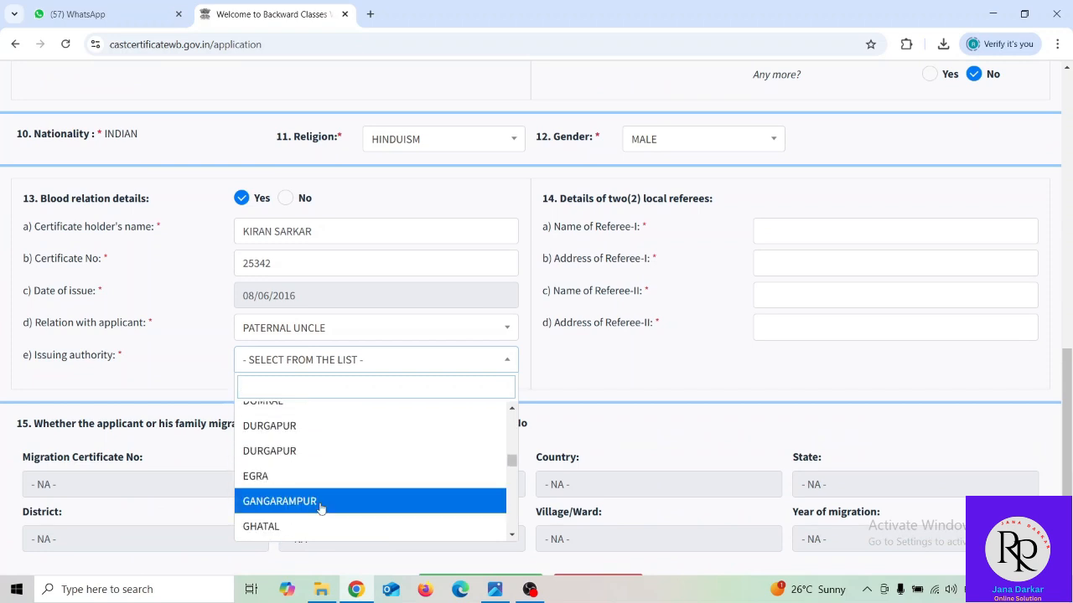
scroll(321, 509, "down", 6)
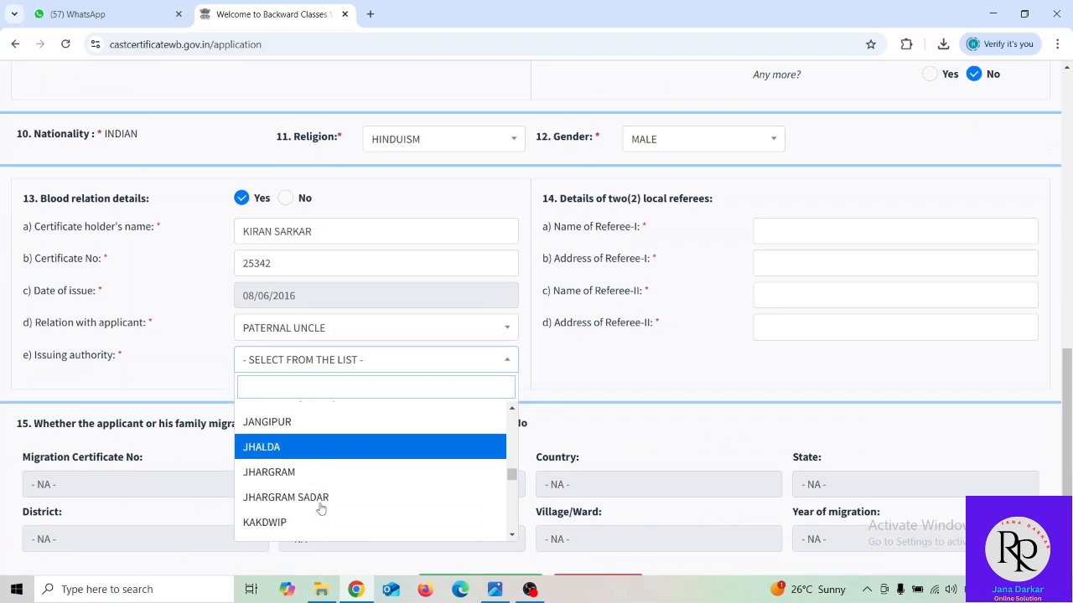
scroll(321, 508, "down", 6)
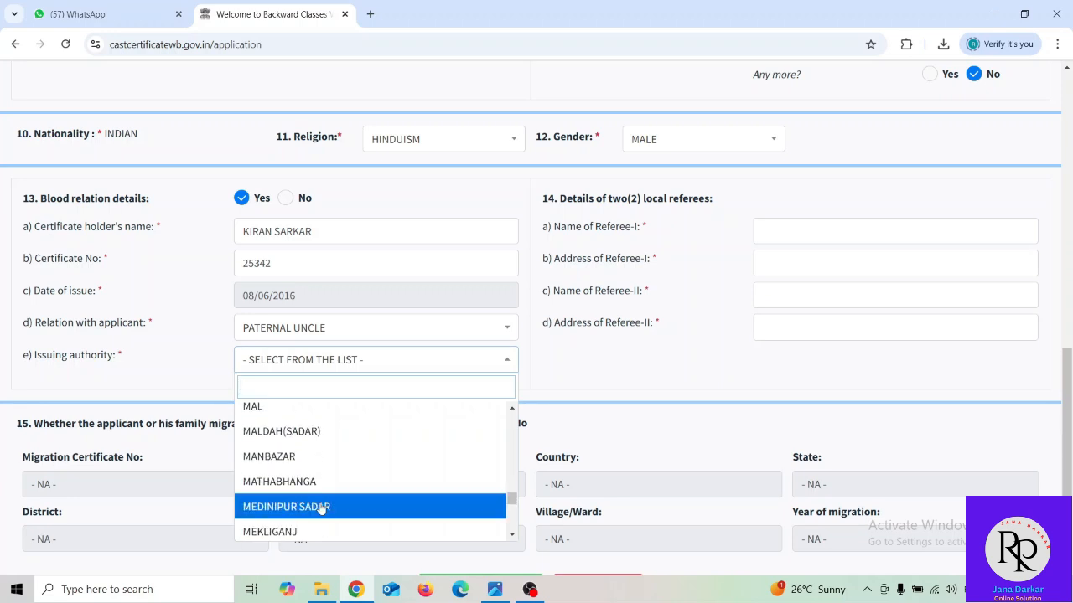
left_click(329, 431)
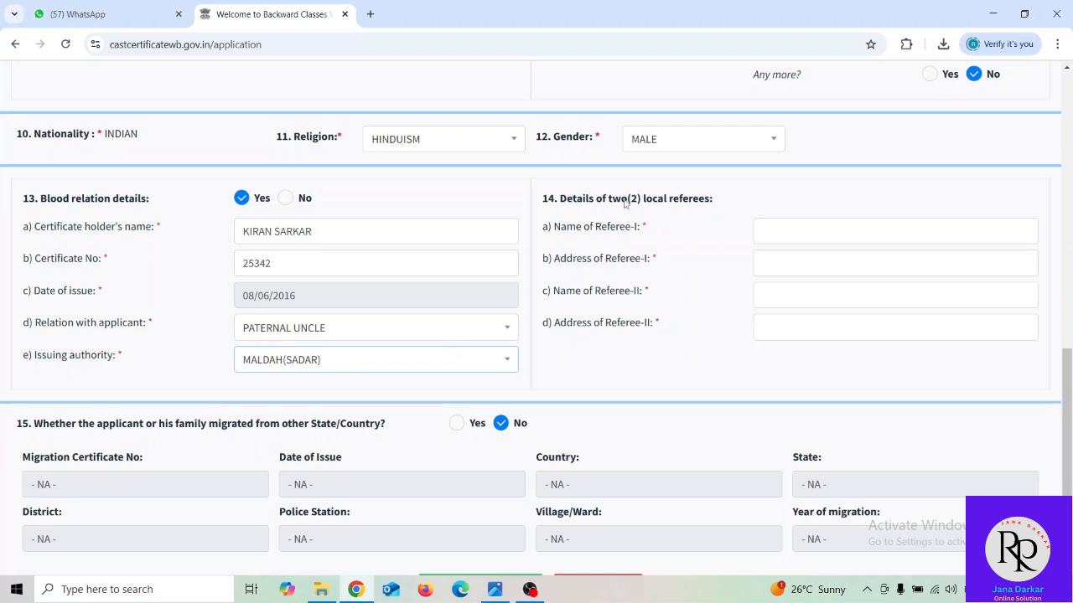
- Enter Referee-I's full name and address
left_click(779, 228)
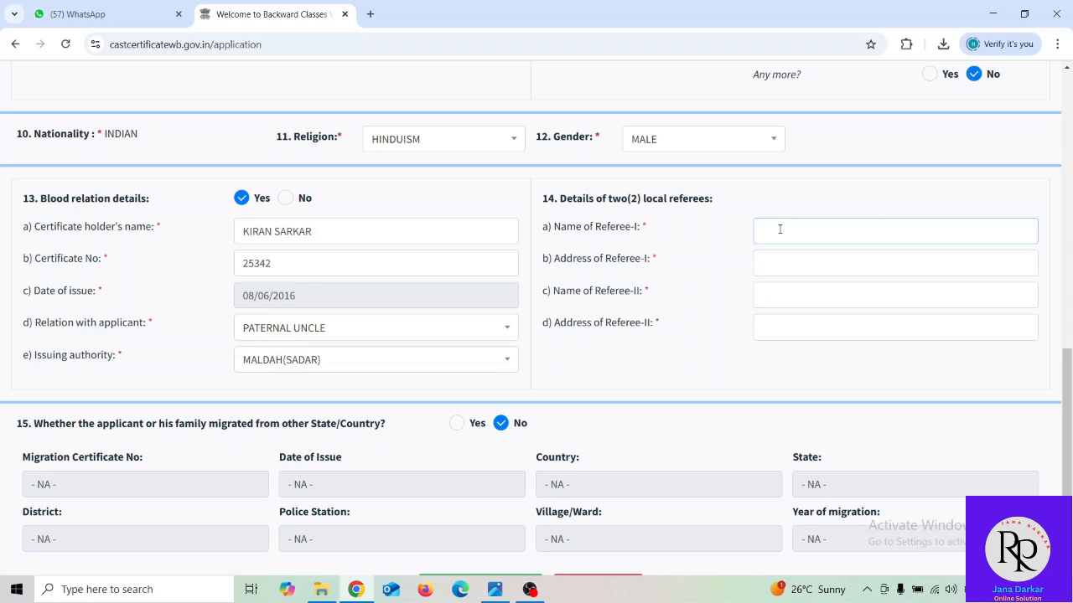
left_click(789, 261)
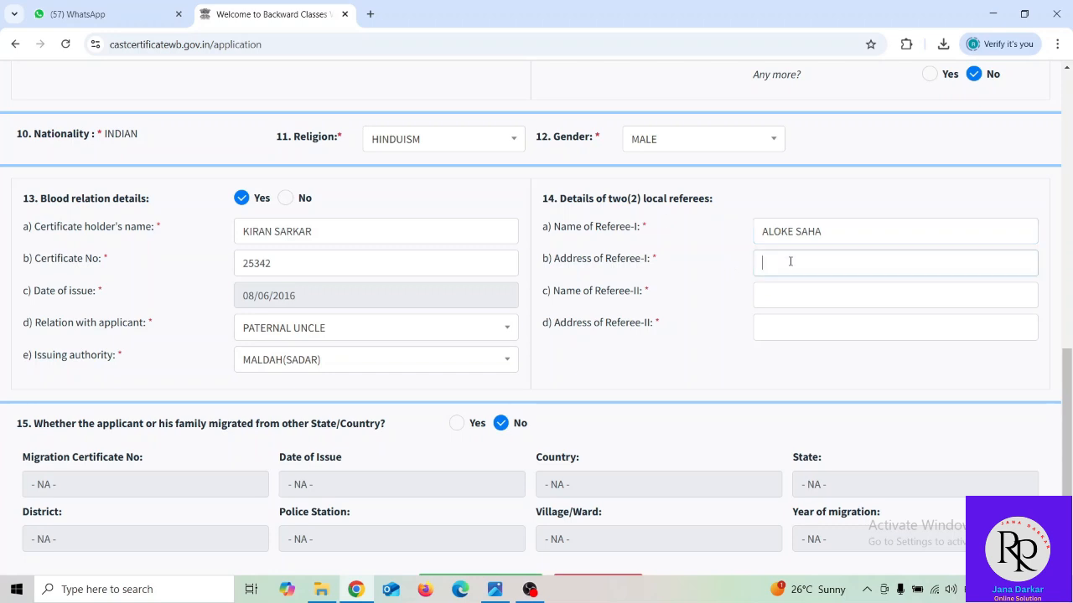
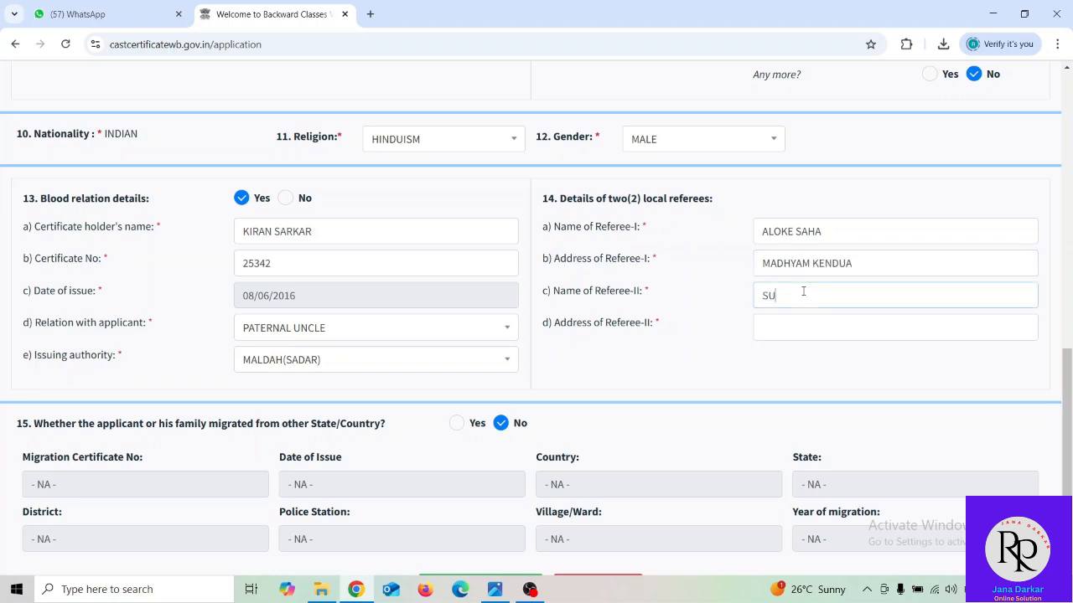
- Enter Referee-II's full name and address, then scroll down toward Save
left_click(791, 323)
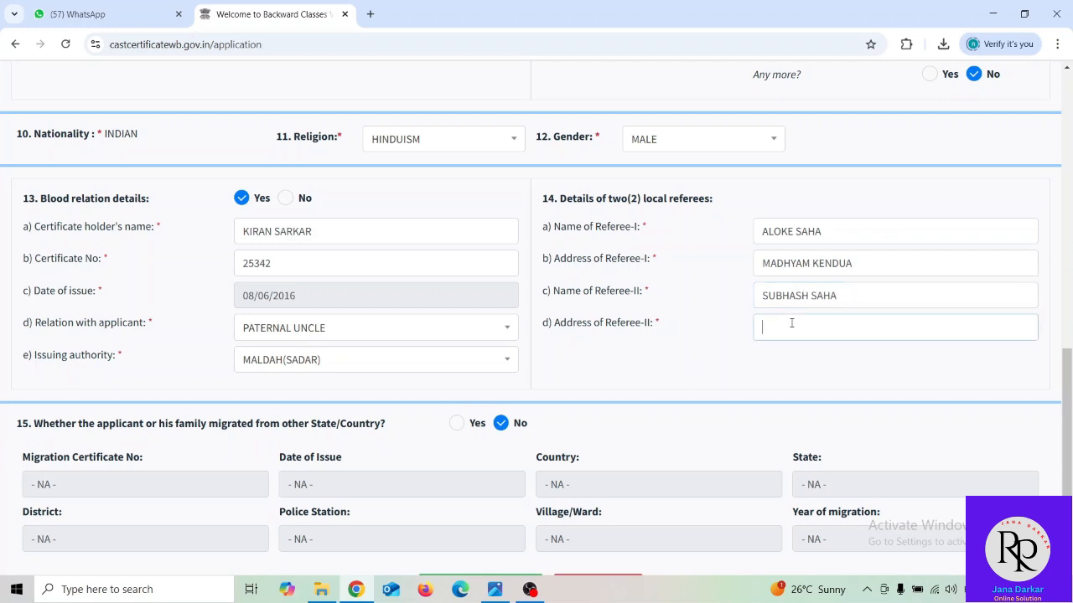
type("MALDA")
scroll(348, 392, "down", 1)
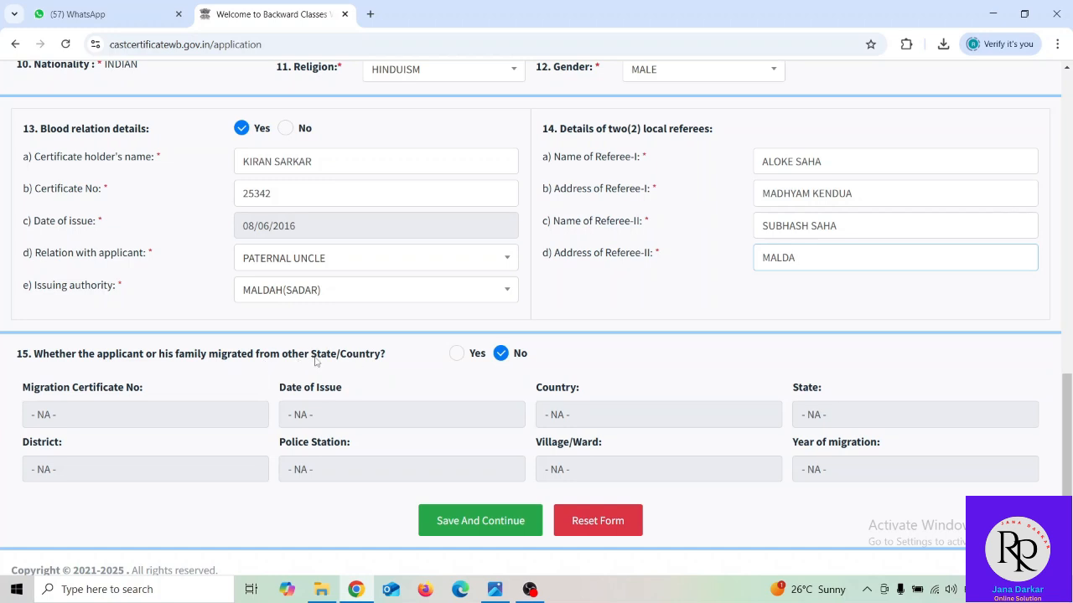
left_click(474, 522)
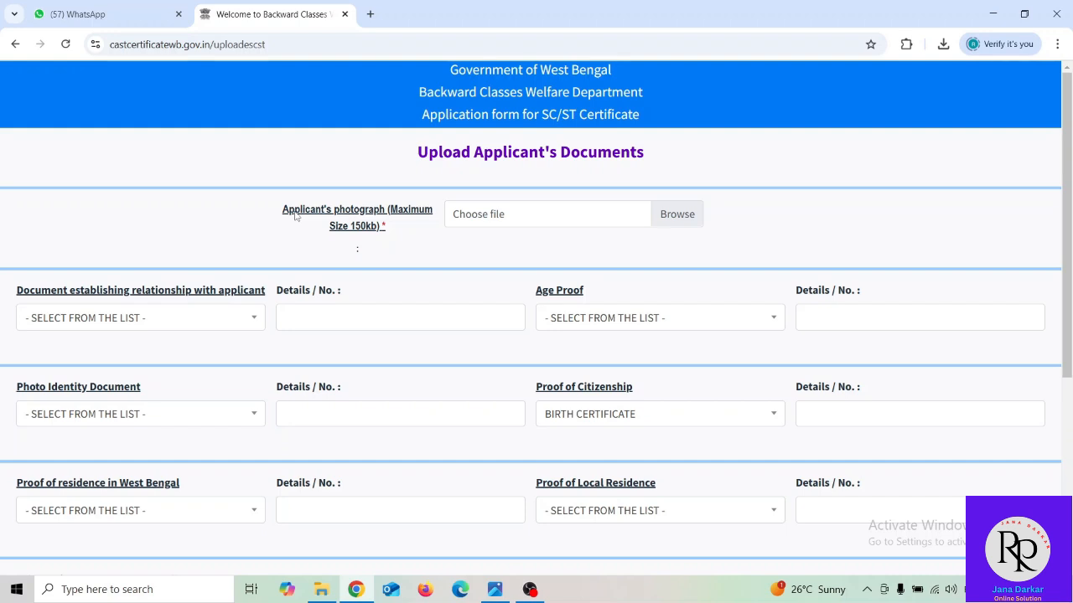
left_click(528, 223)
left_click(498, 11)
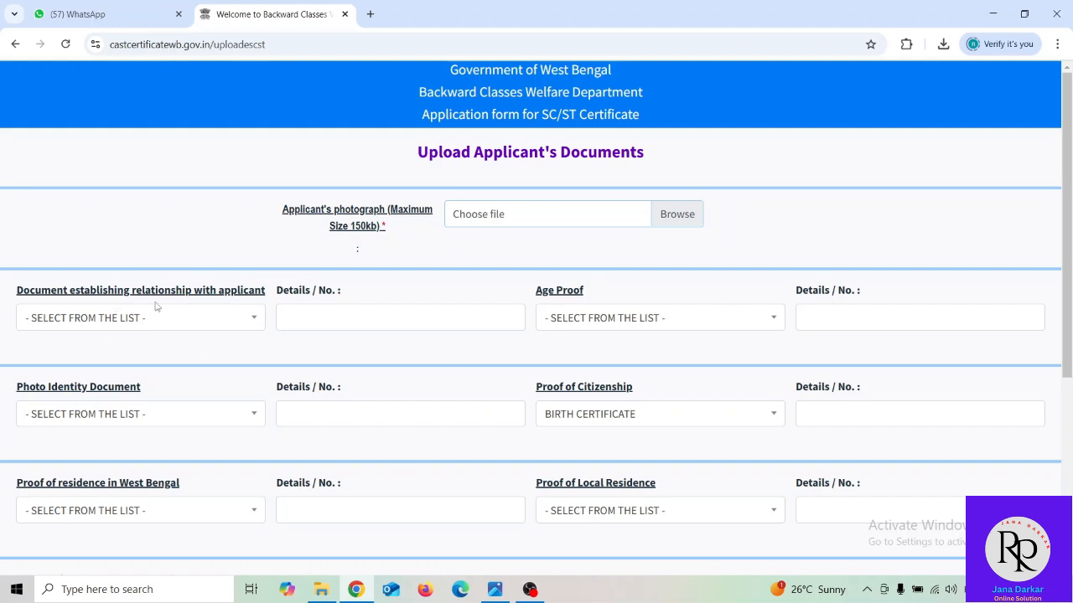
- Choose VOTER ID as the relationship document and AADHAR CARD as age proof
left_click(254, 318)
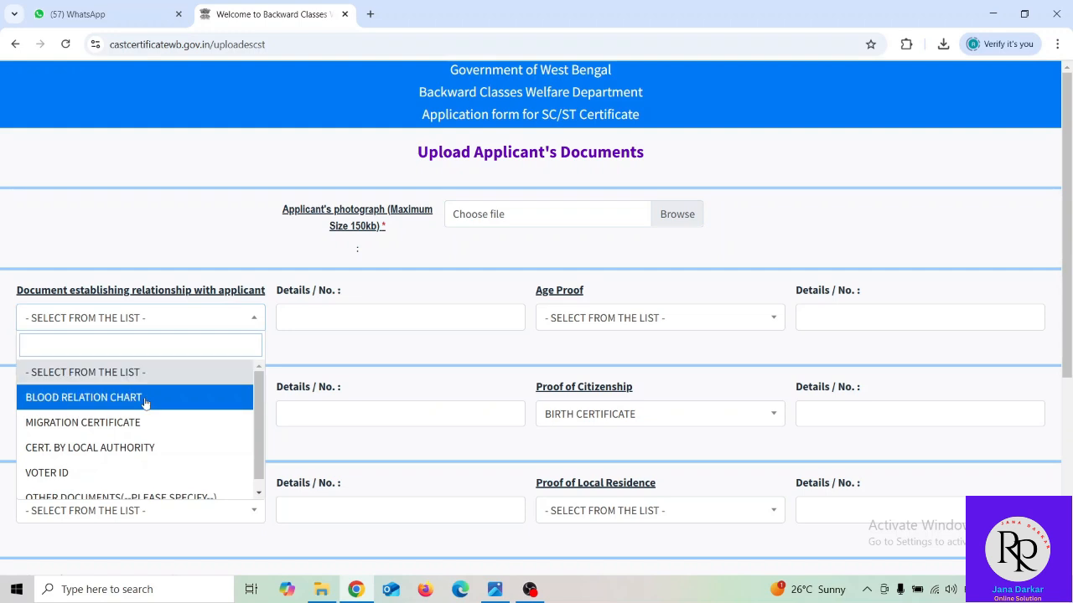
left_click(127, 475)
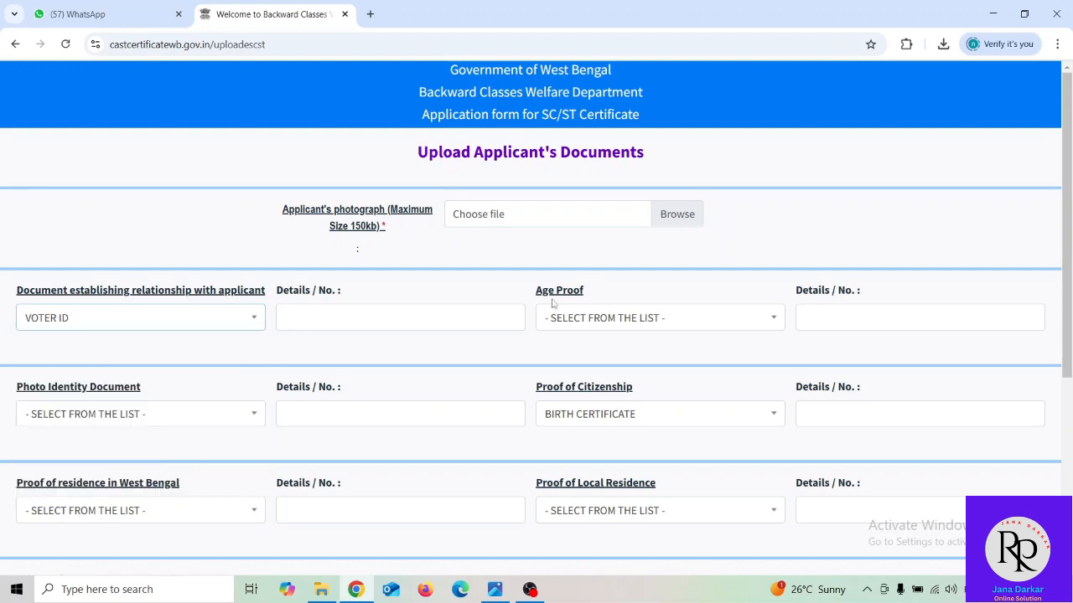
left_click(585, 322)
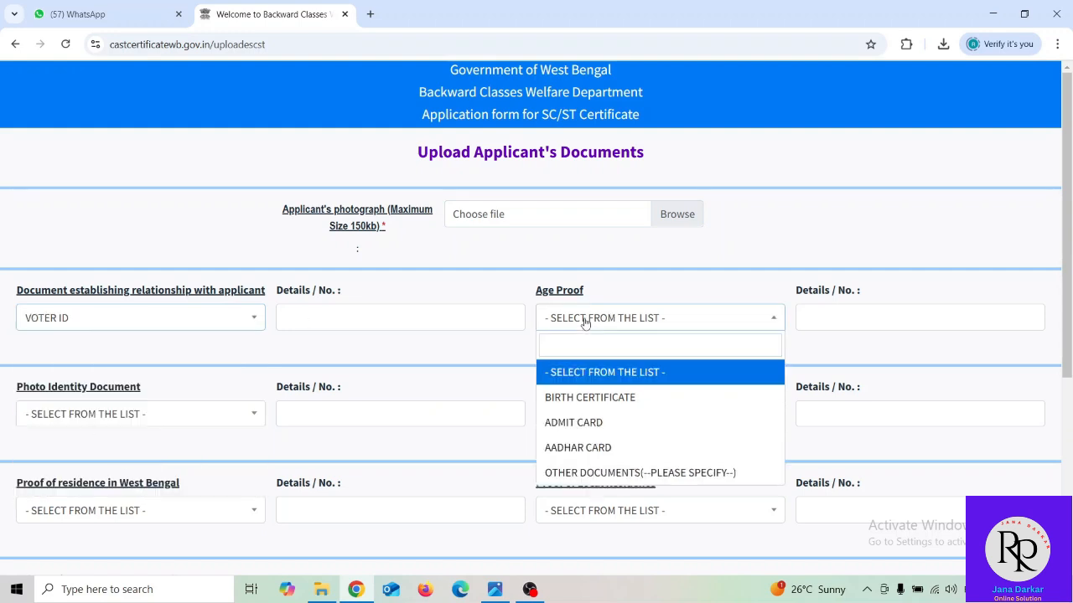
left_click(597, 400)
left_click(624, 320)
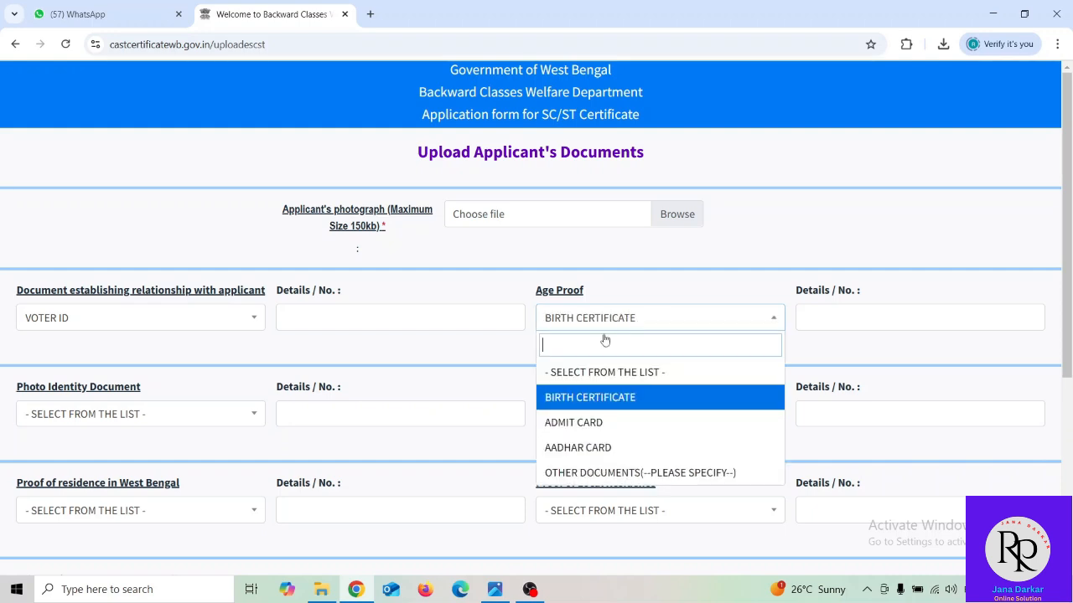
left_click(587, 445)
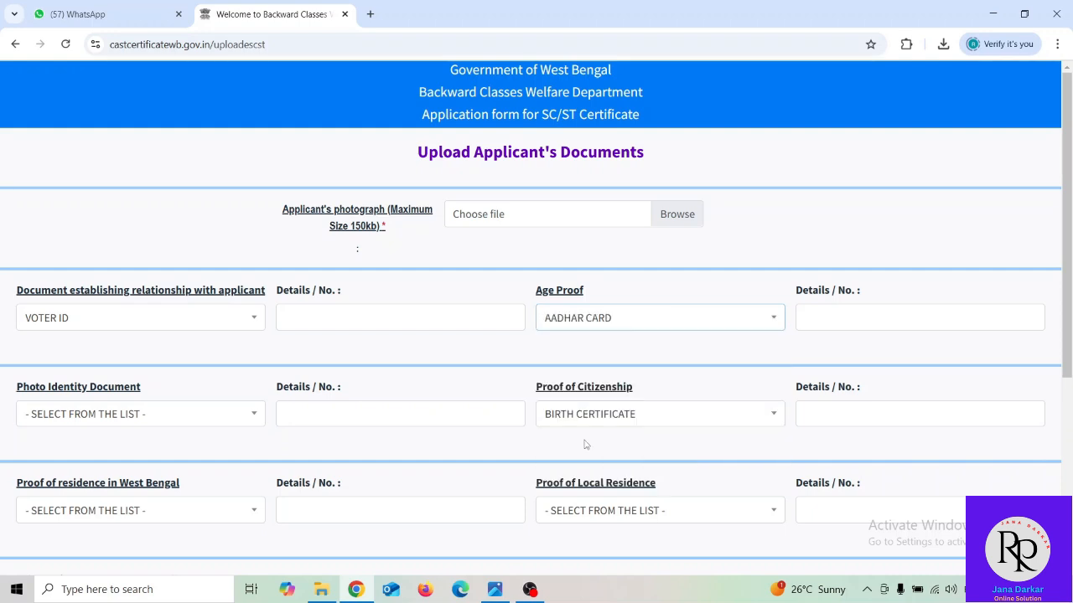
left_click(853, 316)
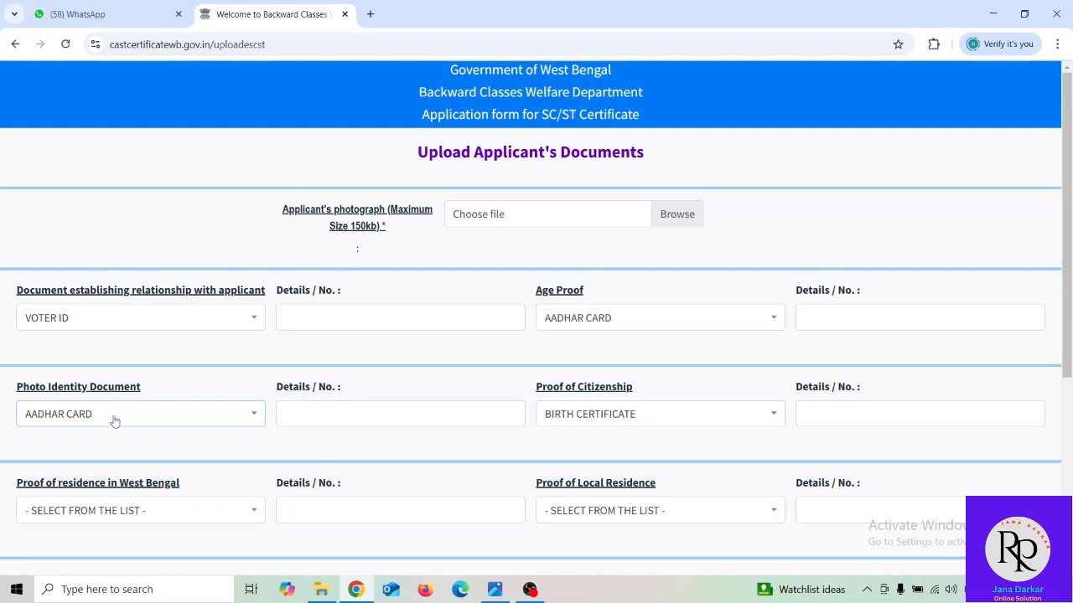
- Choose AADHAR CARD for both the photo identity document and proof of citizenship
left_click(118, 417)
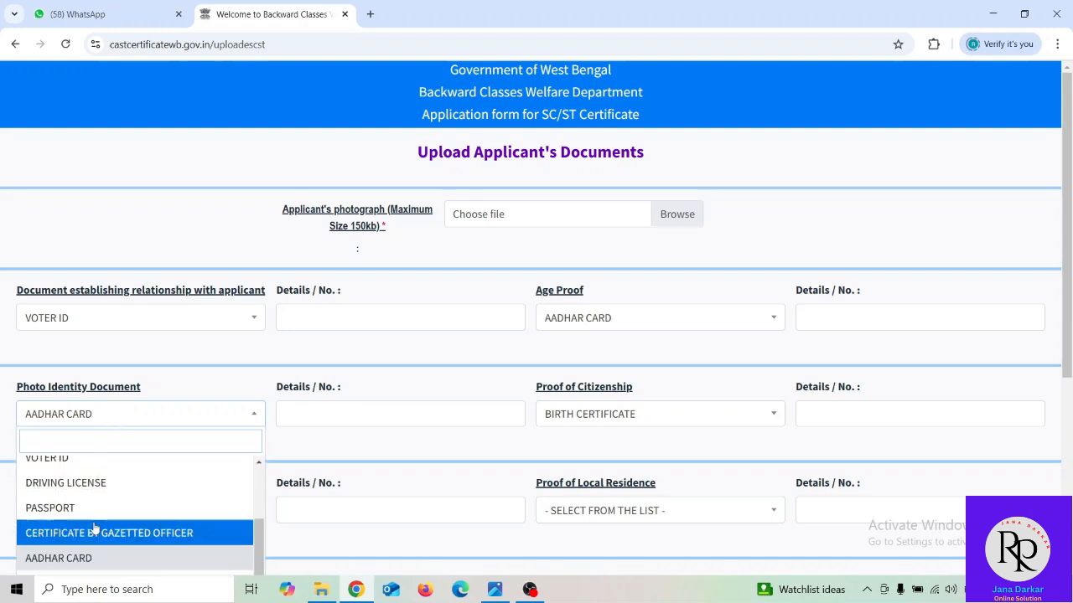
left_click(101, 556)
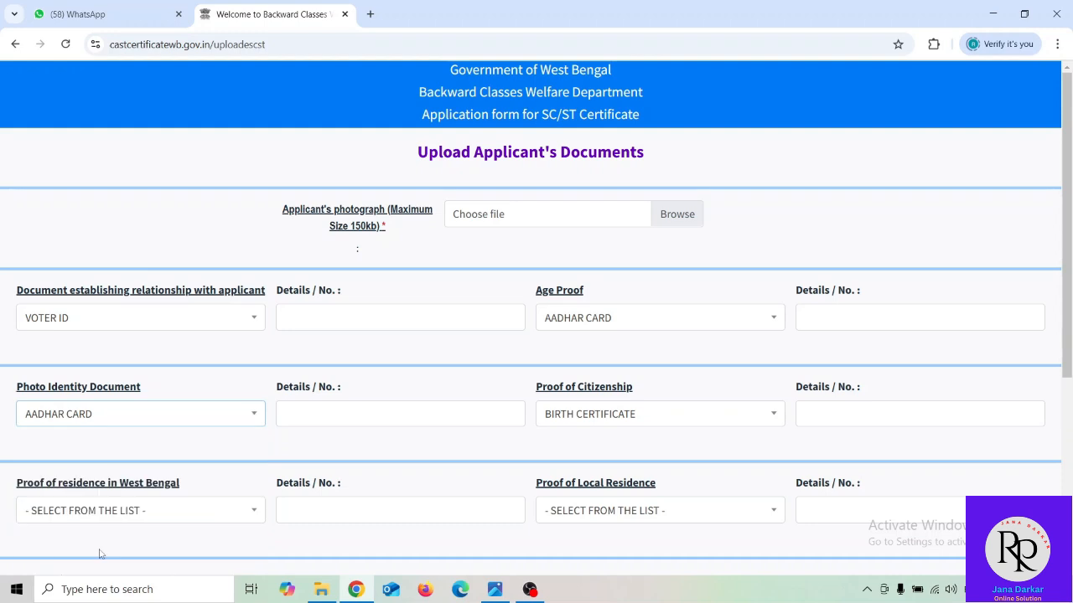
left_click(311, 414)
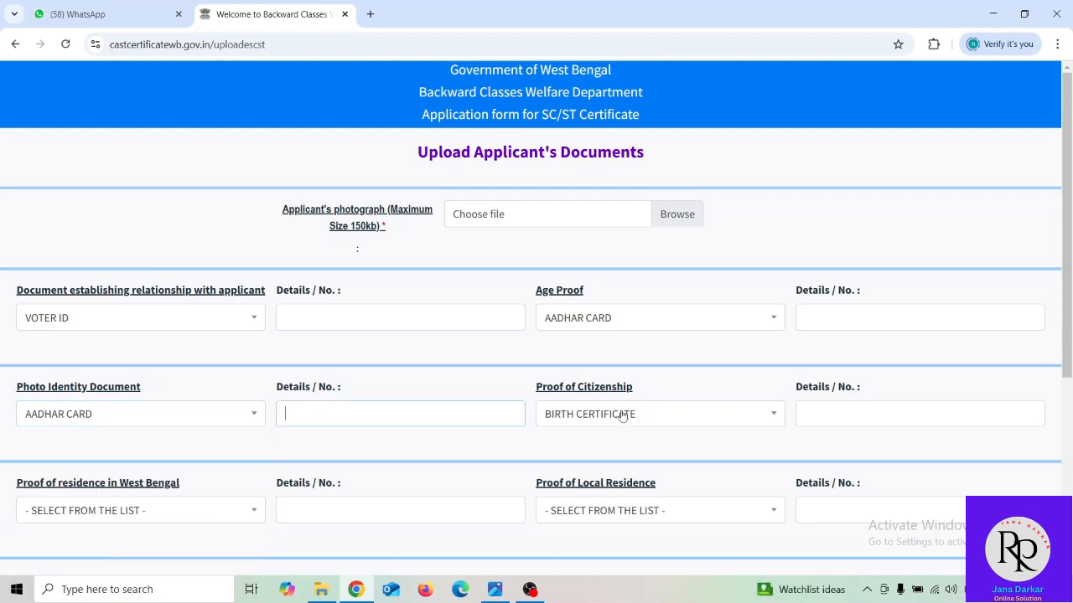
left_click(597, 416)
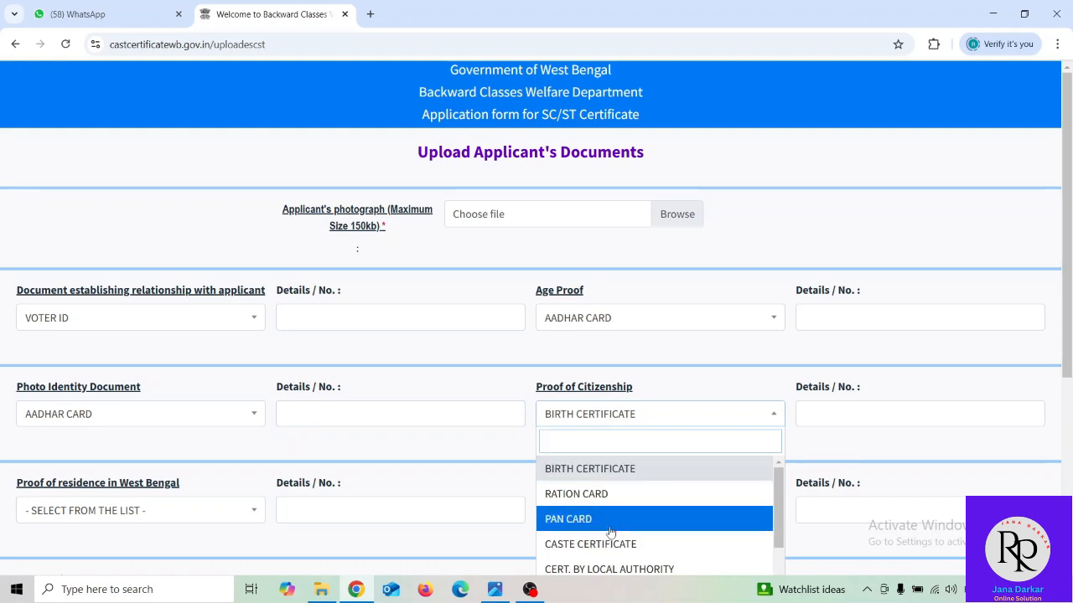
scroll(607, 526, "down", 1)
left_click(608, 558)
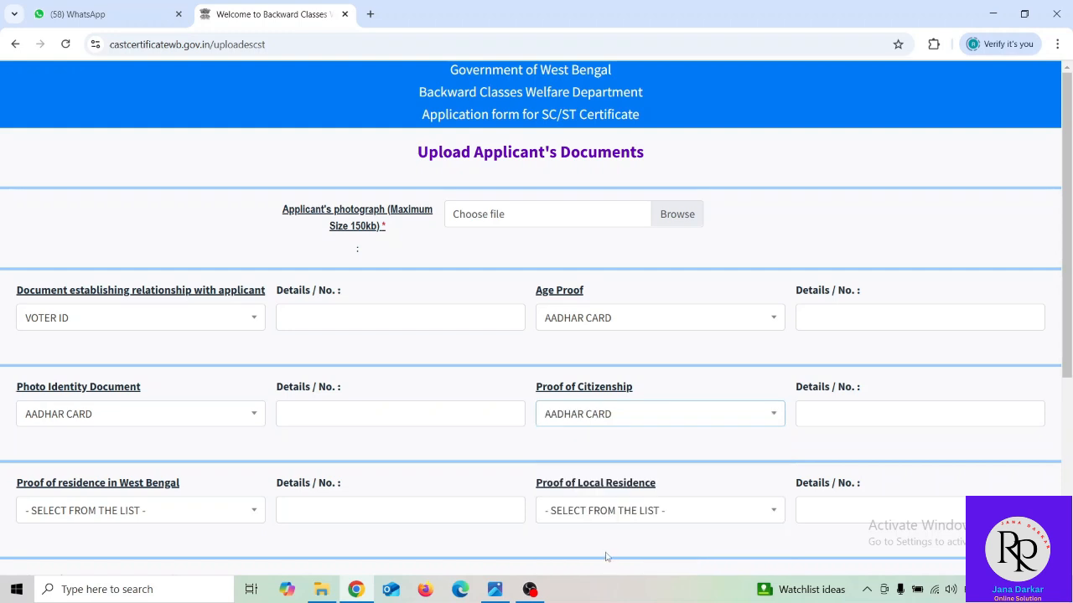
left_click(818, 410)
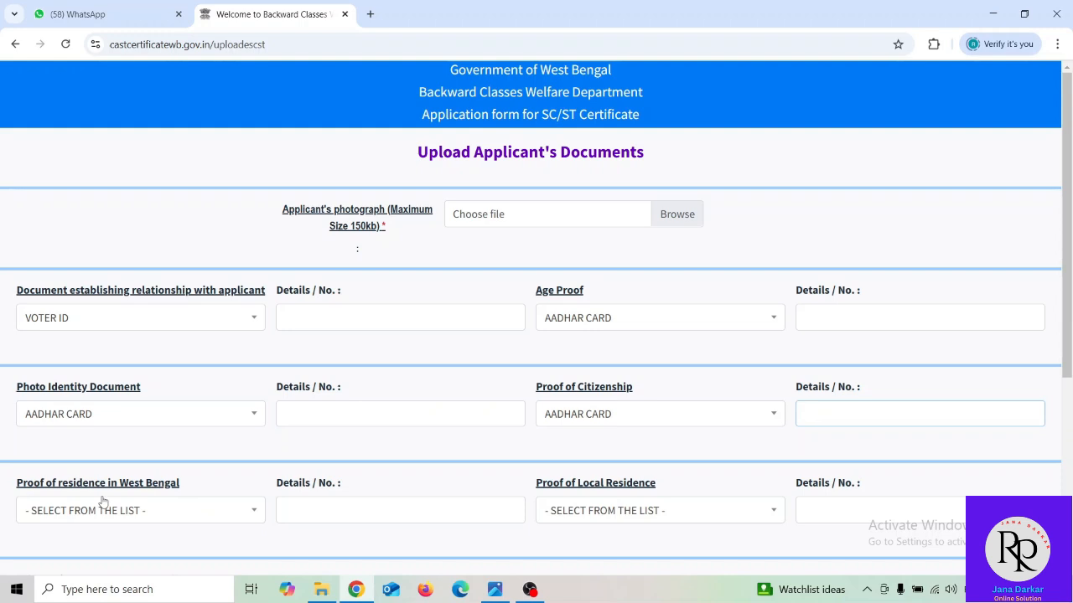
- Choose AADHAR CARD for both the West Bengal and local residence proof dropdowns
scroll(168, 500, "down", 3)
left_click(121, 371)
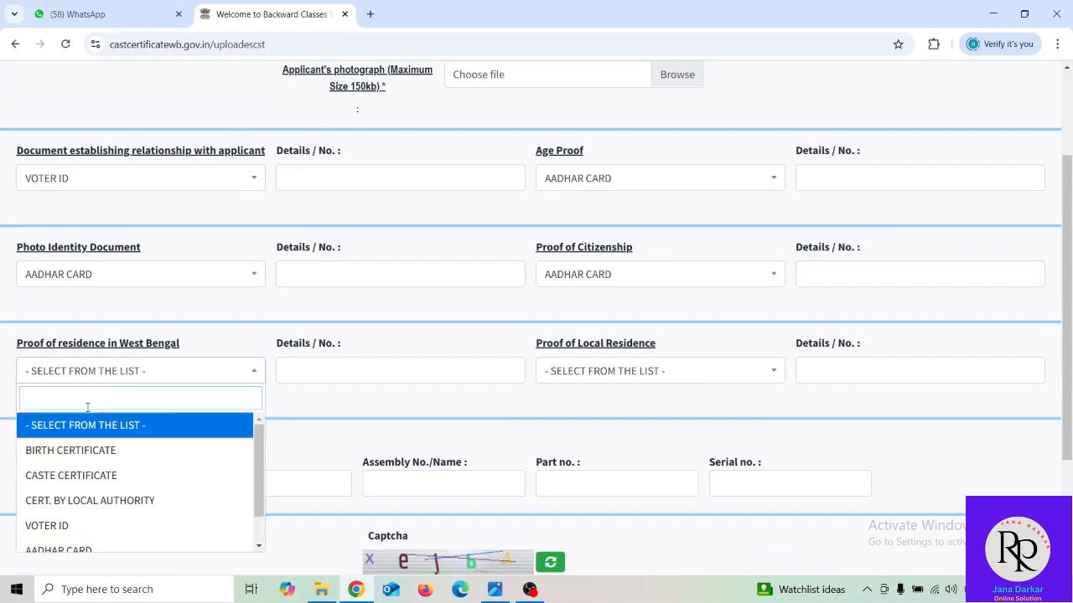
left_click(71, 528)
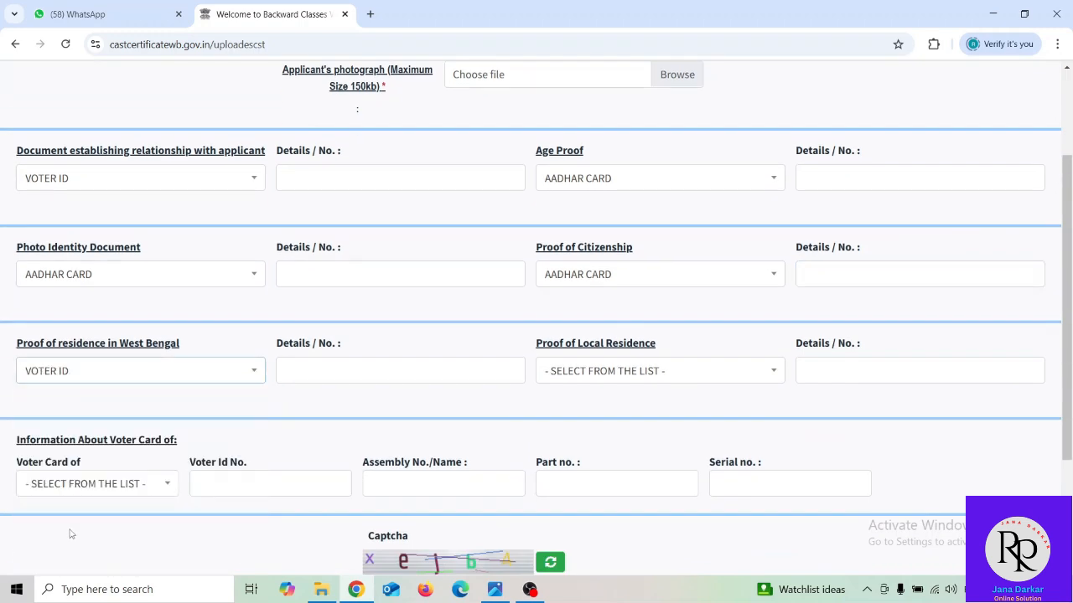
left_click(83, 382)
left_click(74, 549)
left_click(307, 367)
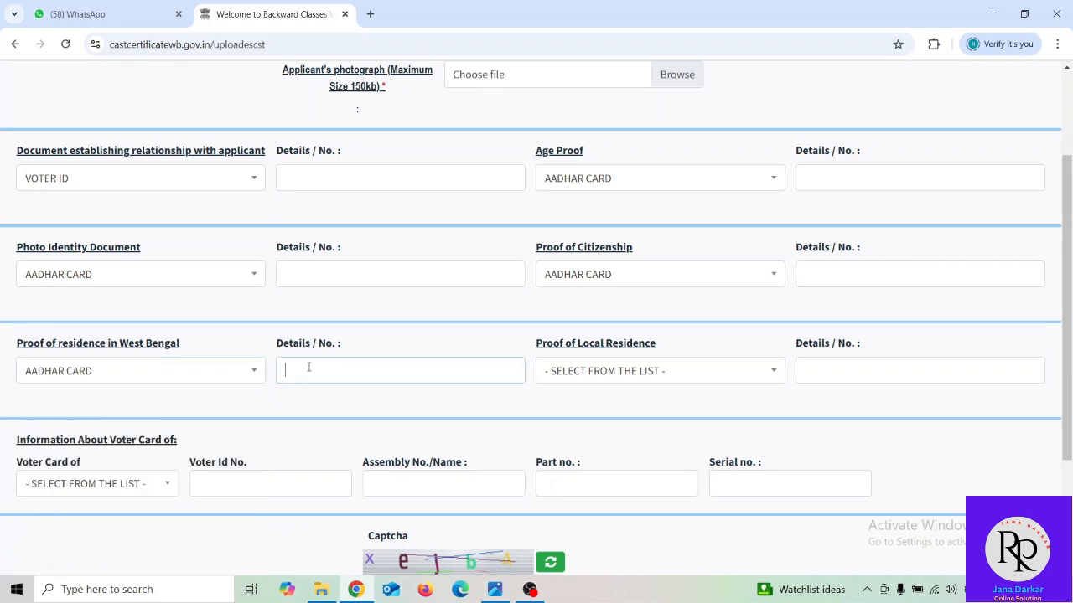
left_click(589, 372)
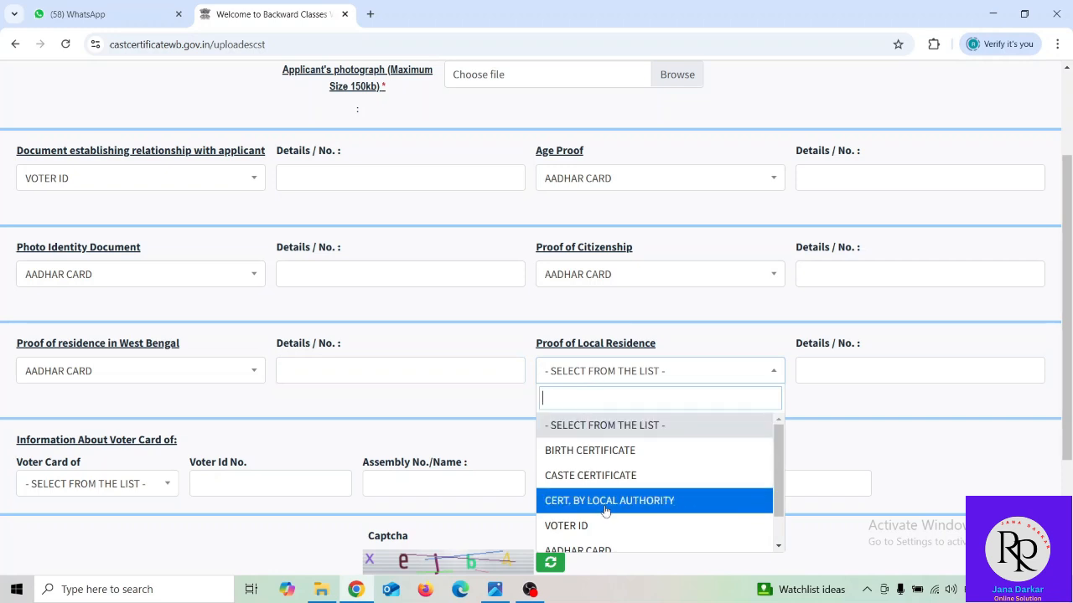
left_click(600, 551)
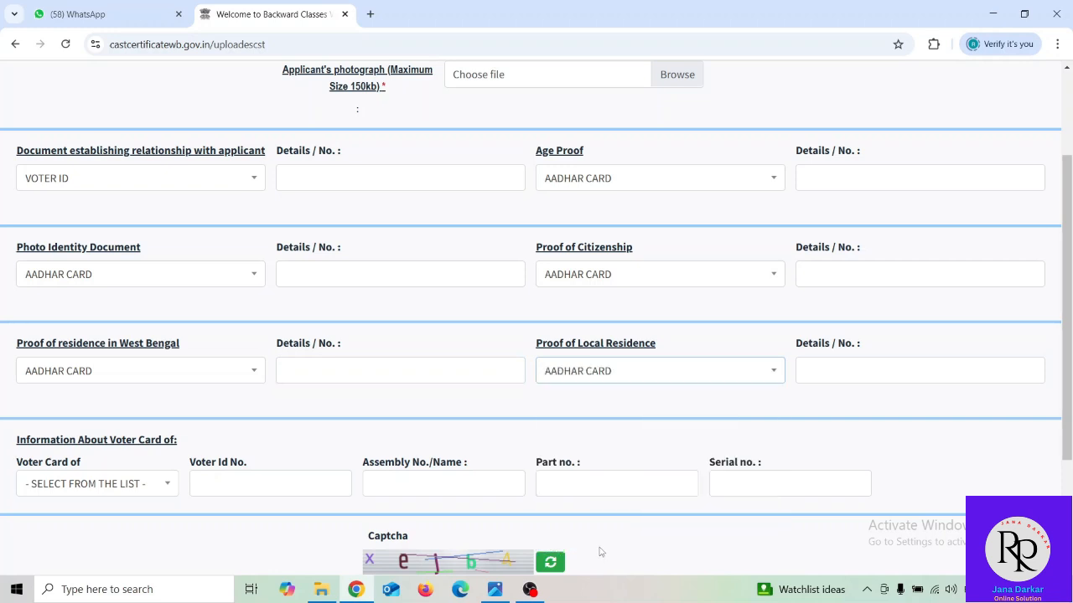
left_click(833, 365)
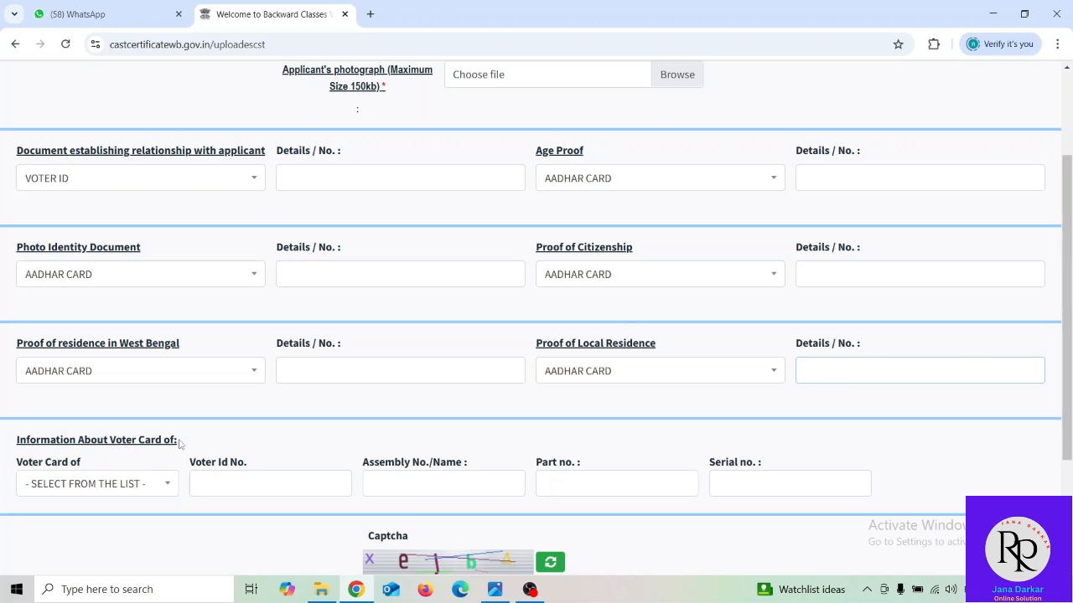
- Set the voter card holder to FATHER, then move down to the captcha field
scroll(192, 440, "down", 1)
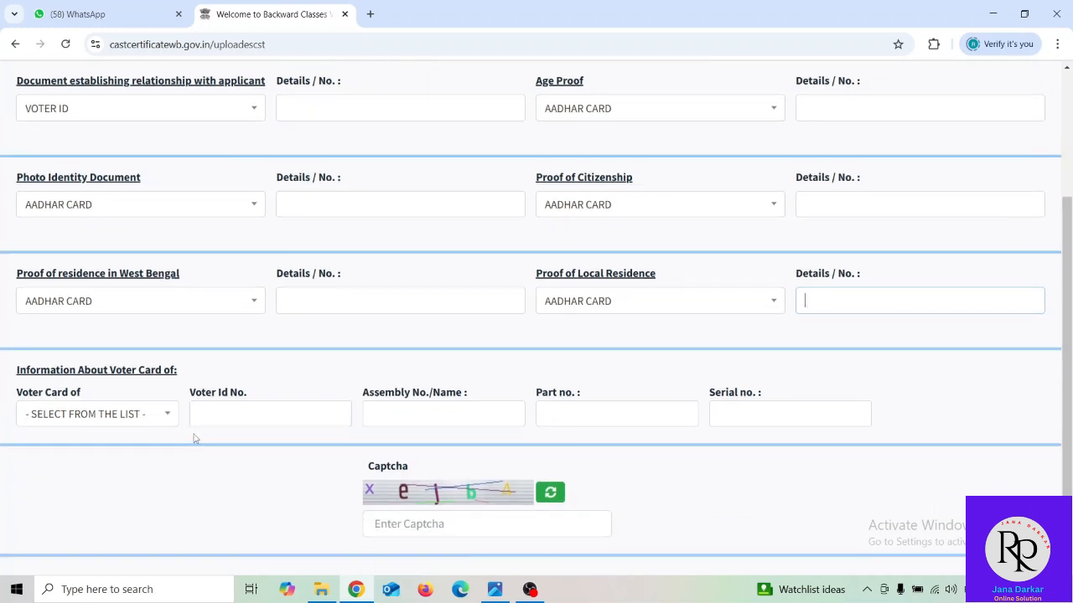
left_click(139, 417)
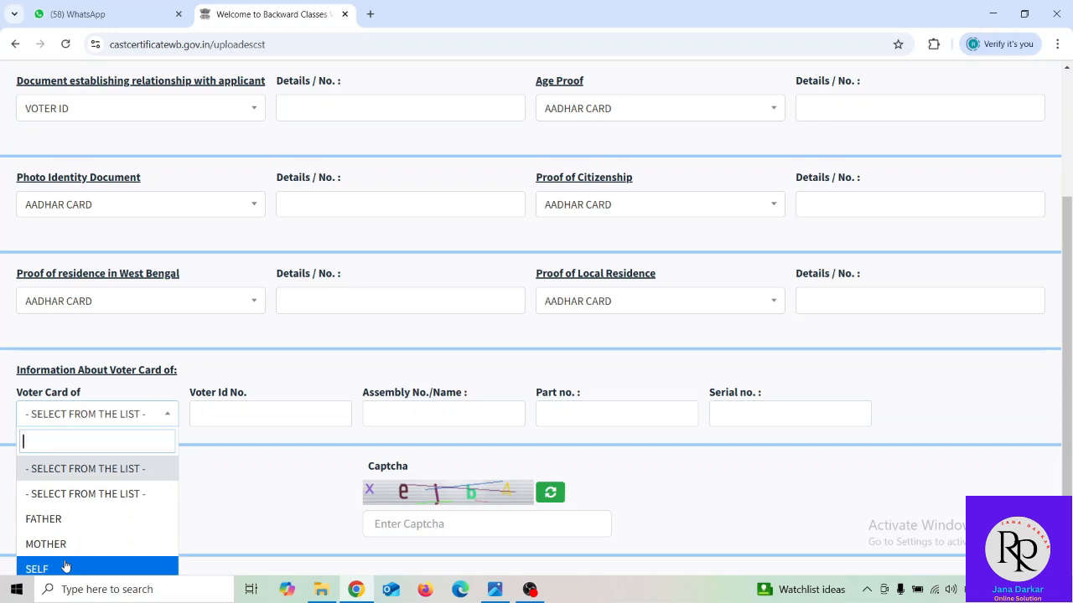
left_click(71, 521)
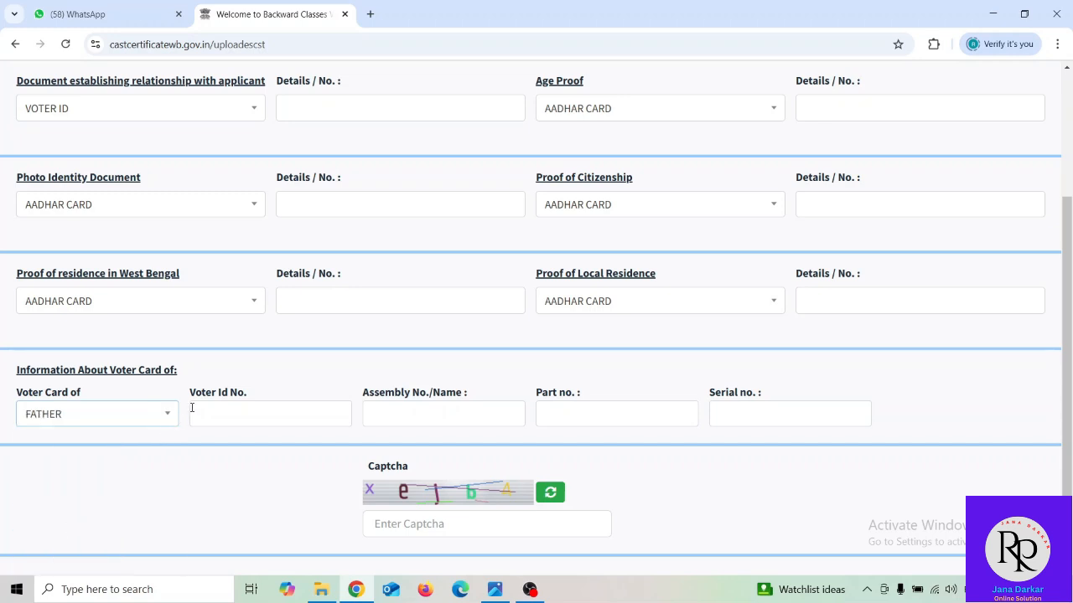
left_click(229, 413)
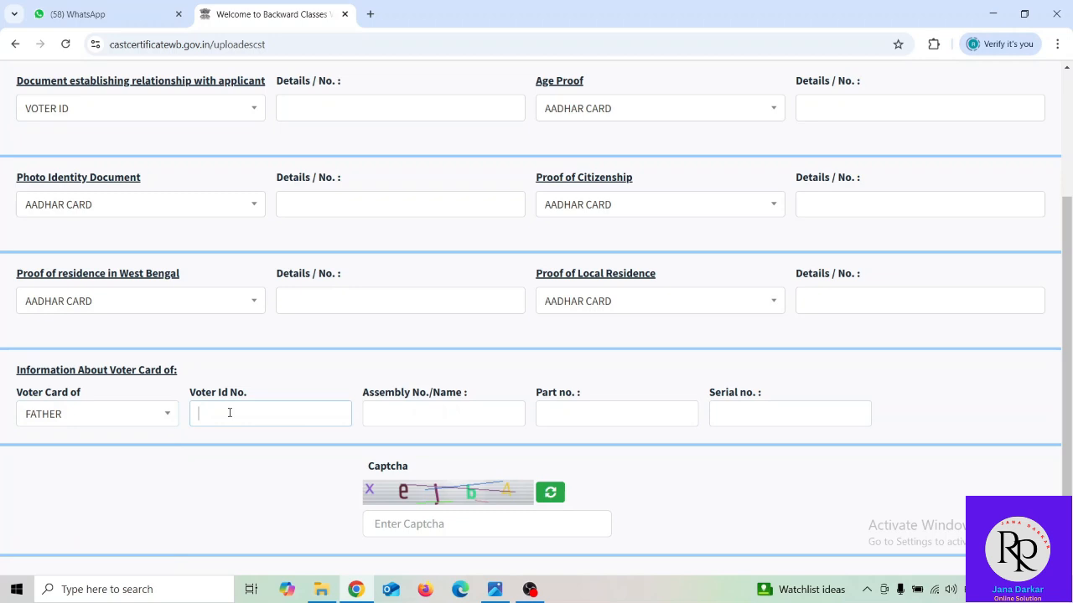
left_click(394, 411)
left_click(630, 412)
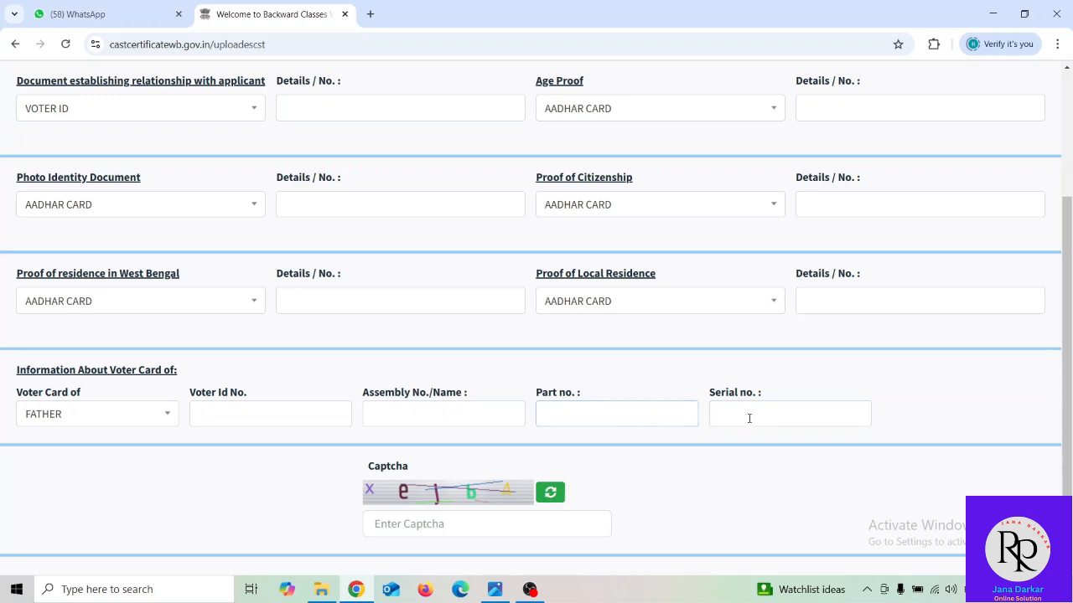
scroll(568, 436, "down", 2)
left_click(417, 418)
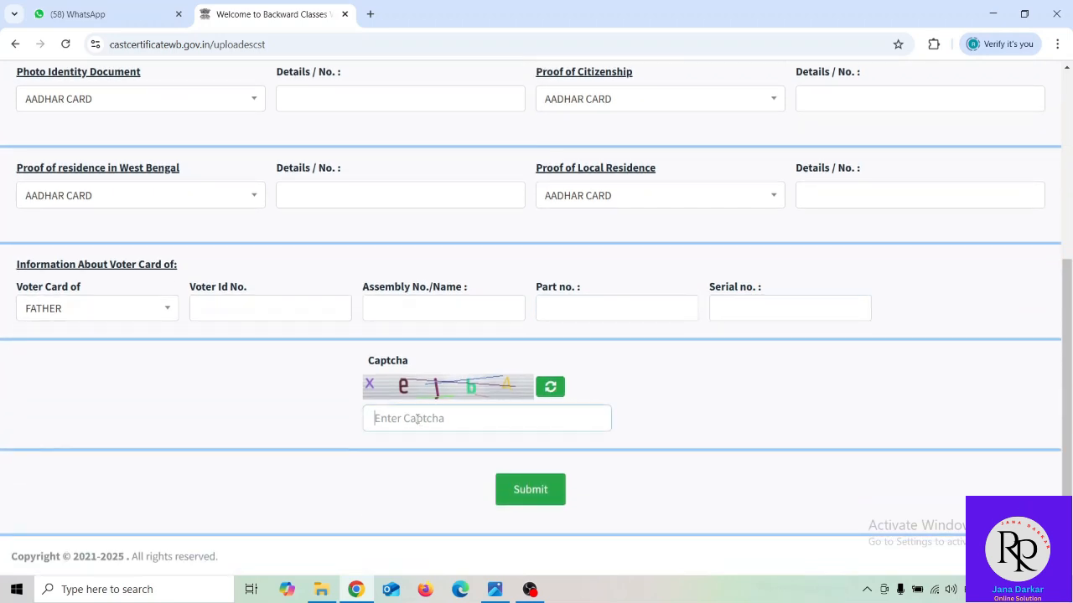